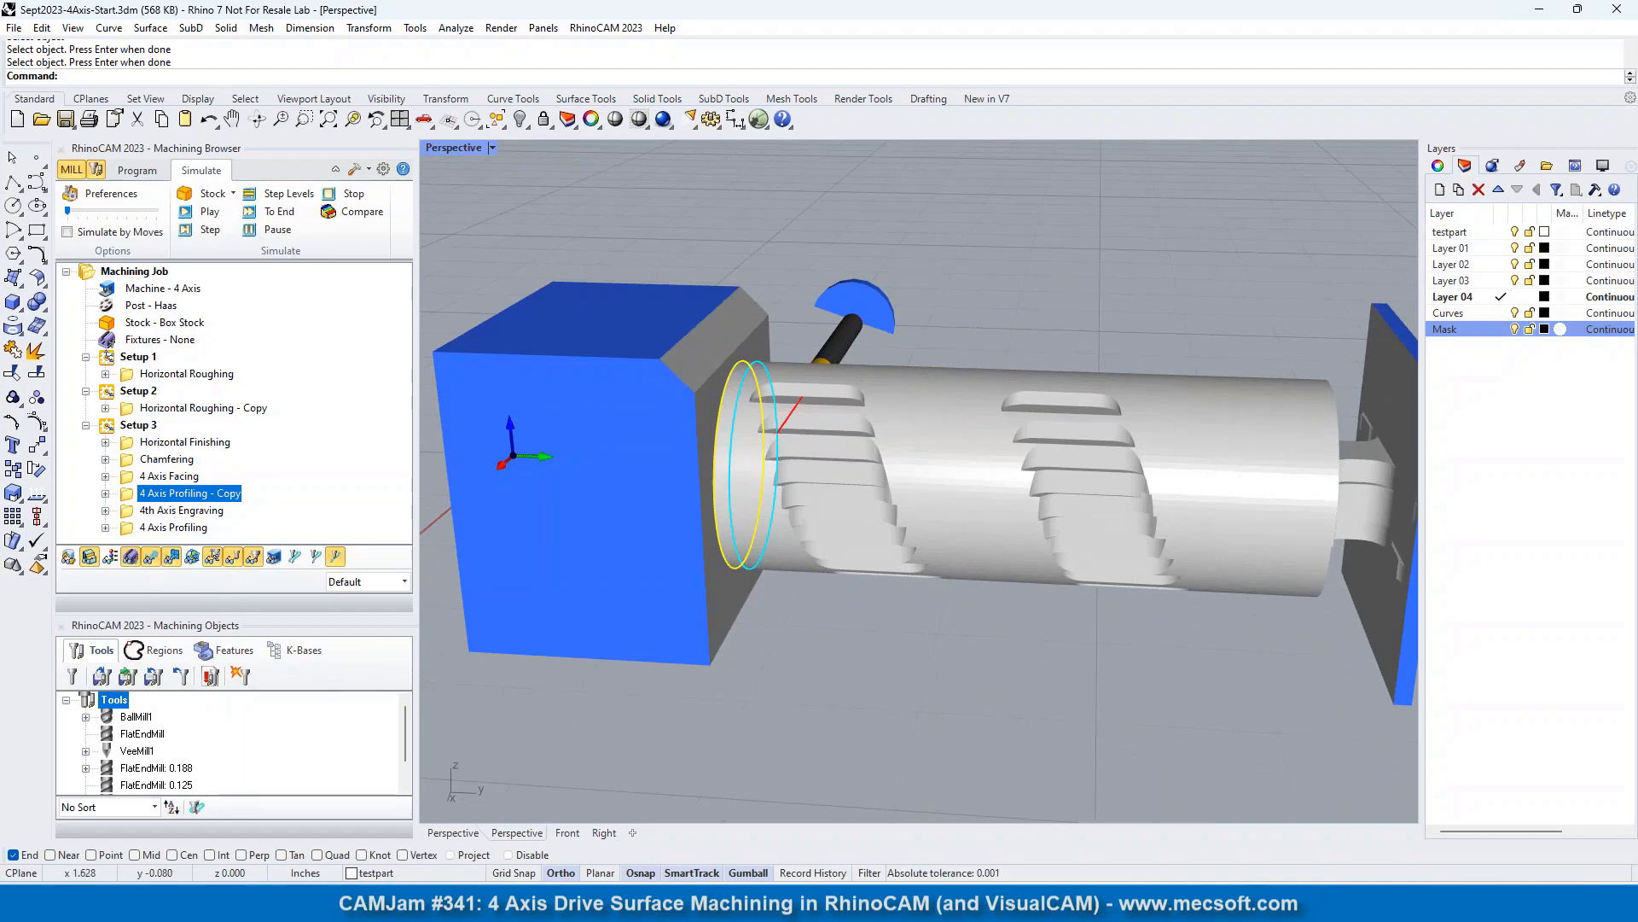
Review the 4th Axis Engraving and 4 Axis Profiling toolpaths in Setup 3, and return to programming mode with machining objects hidden
left_click(142, 512)
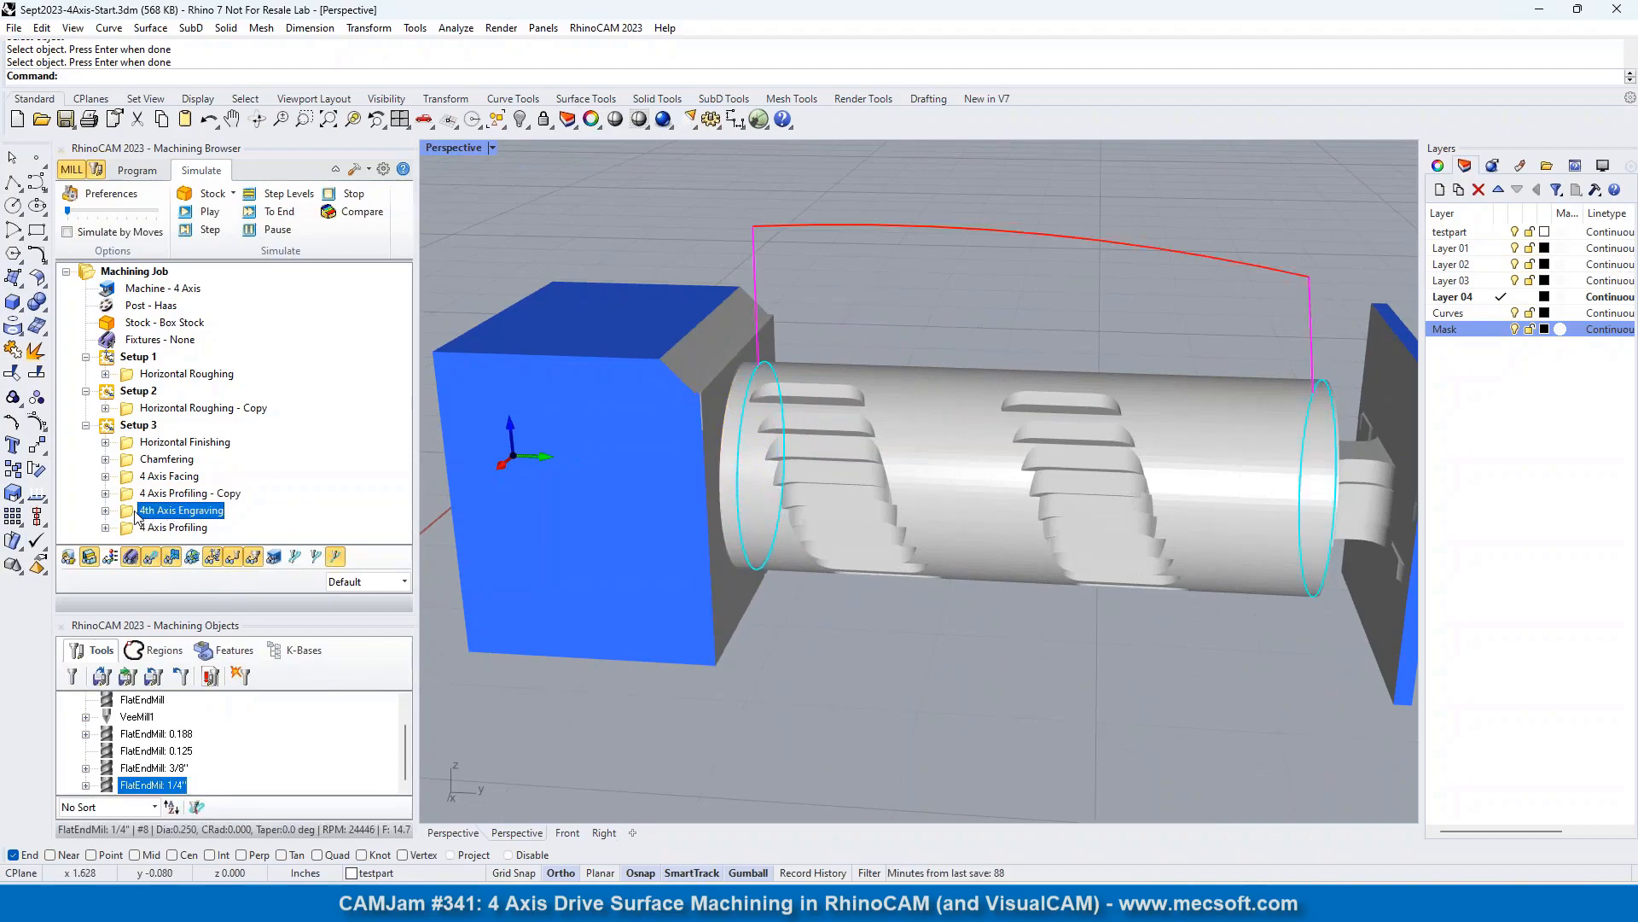
left_click(131, 528)
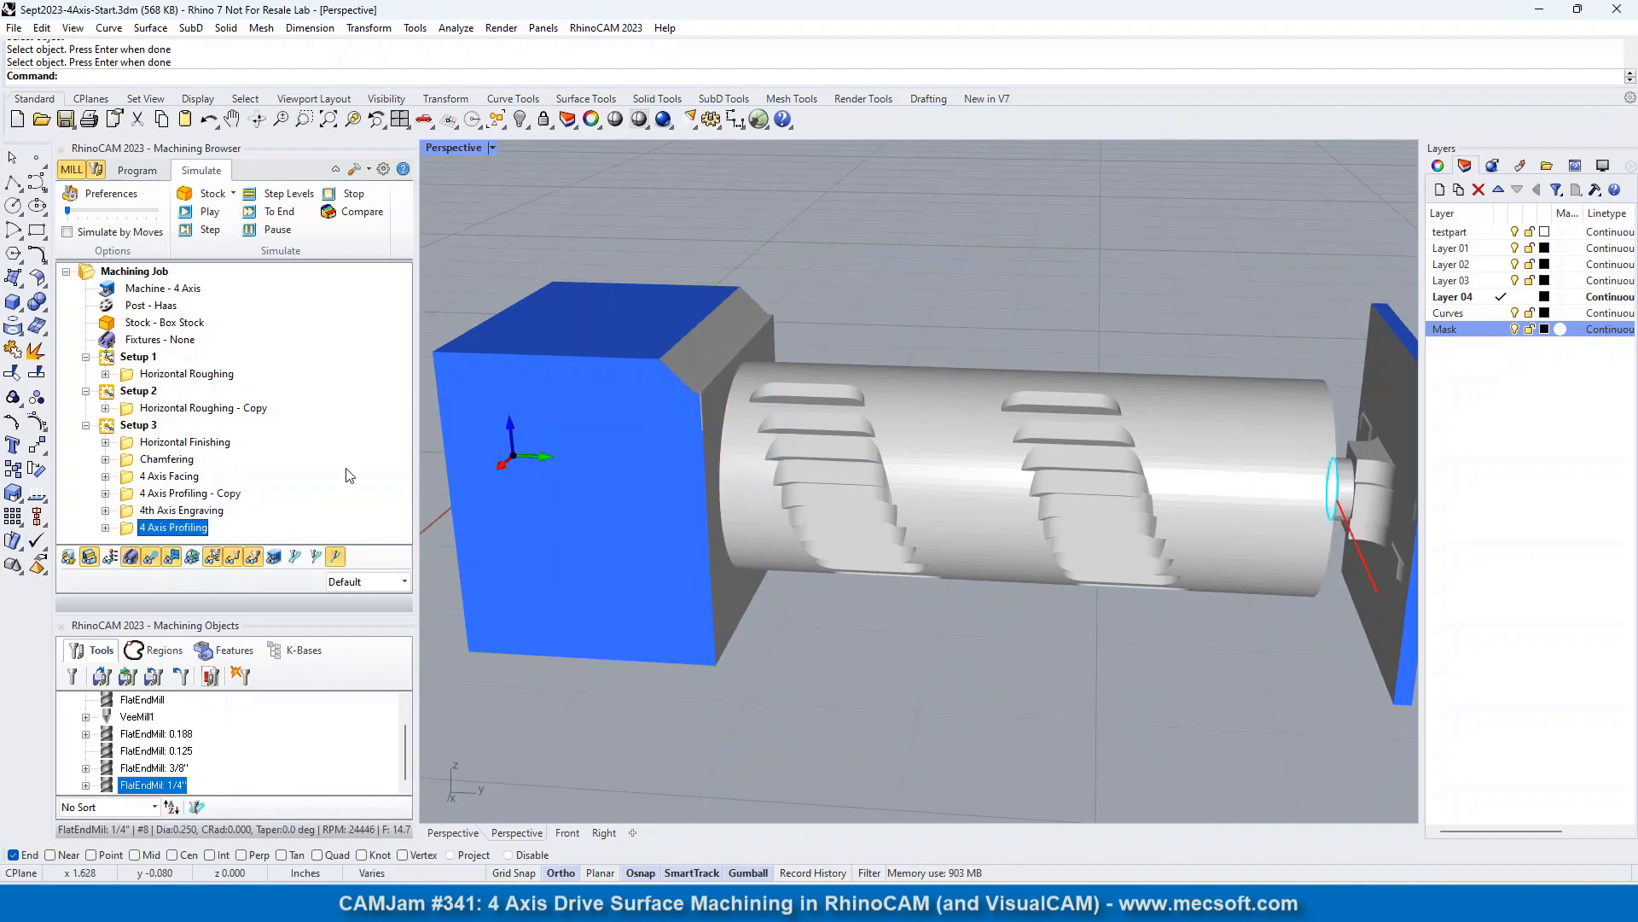
left_click(97, 170)
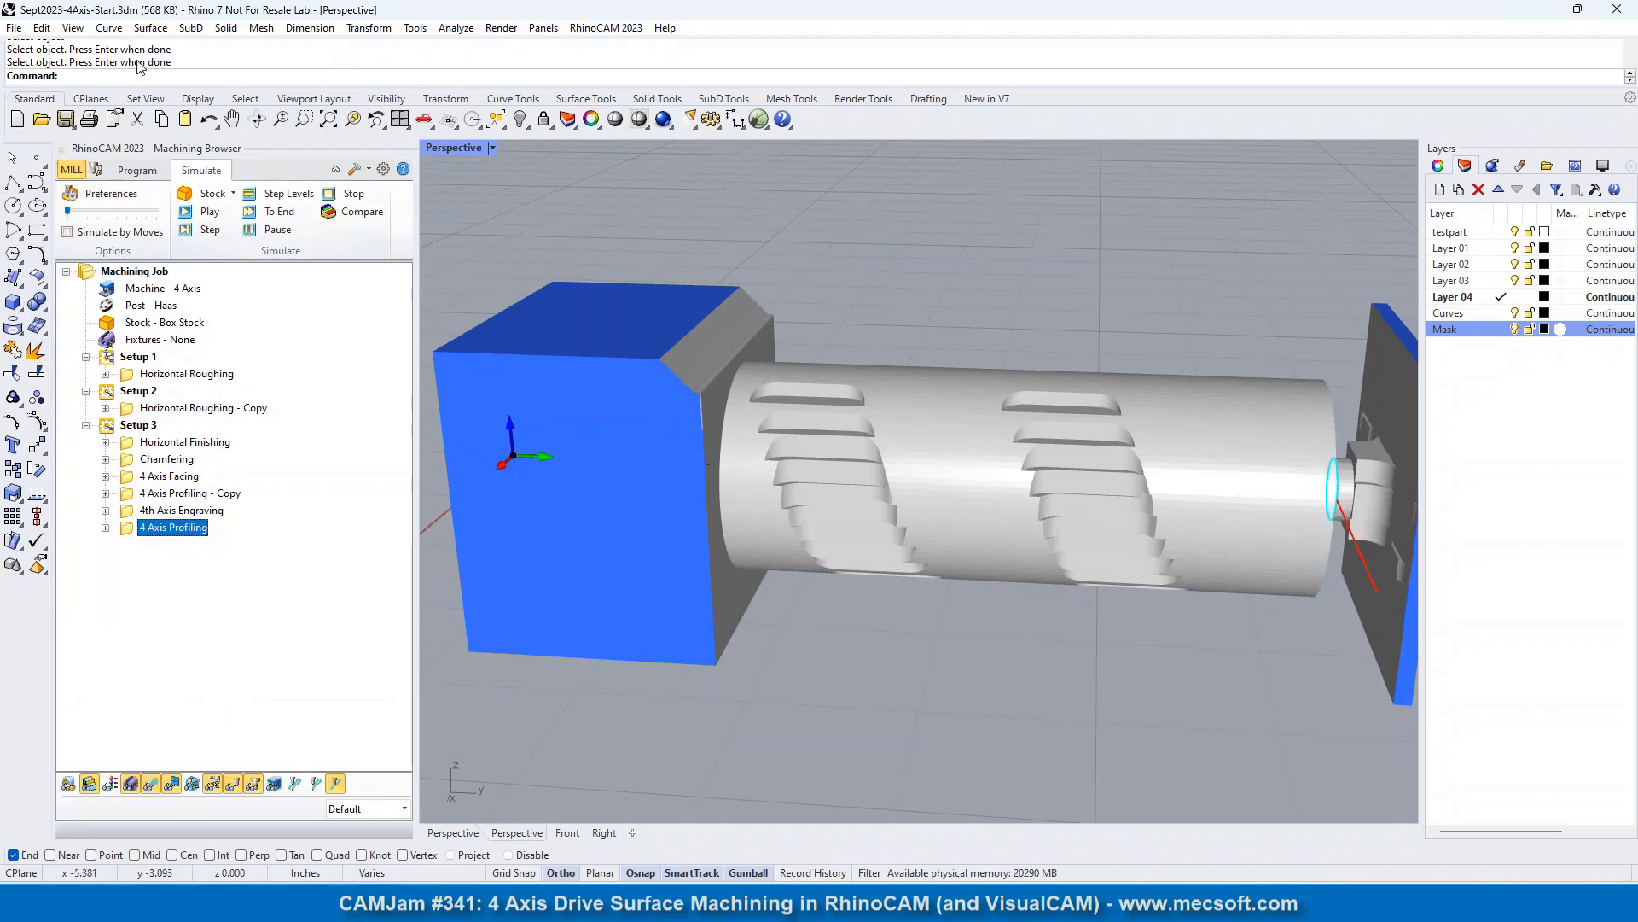
left_click(136, 170)
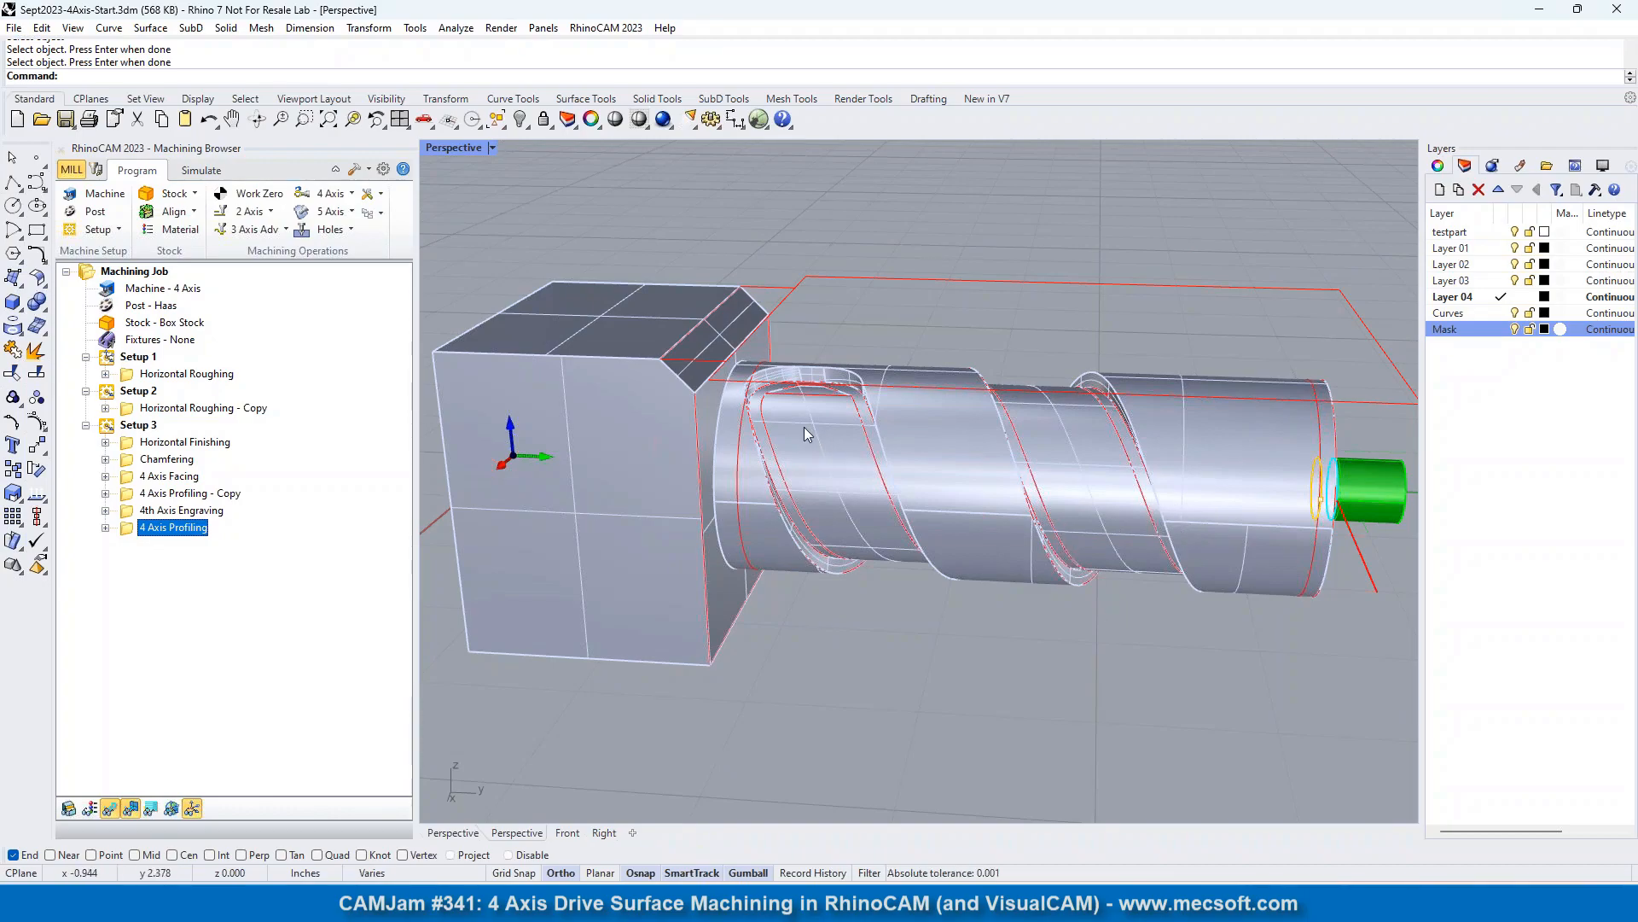
Inspect the helical pocket near the block and highlight the closed curve along its edge, clearing the selection when done
scroll(796, 418, "up", 5)
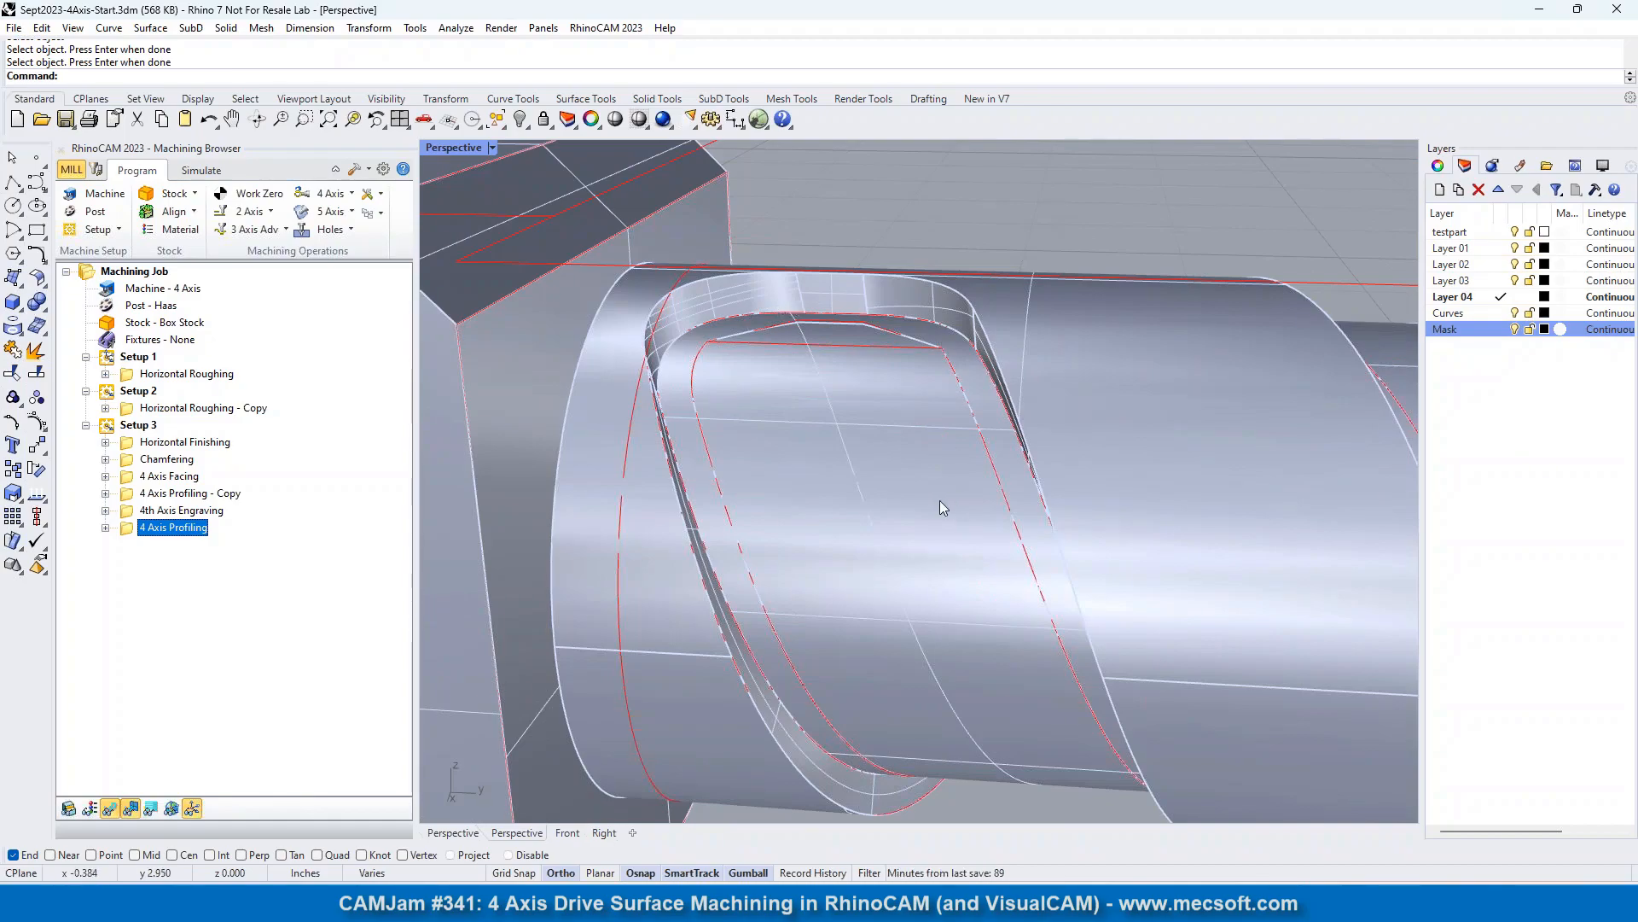
scroll(791, 466, "down", 6)
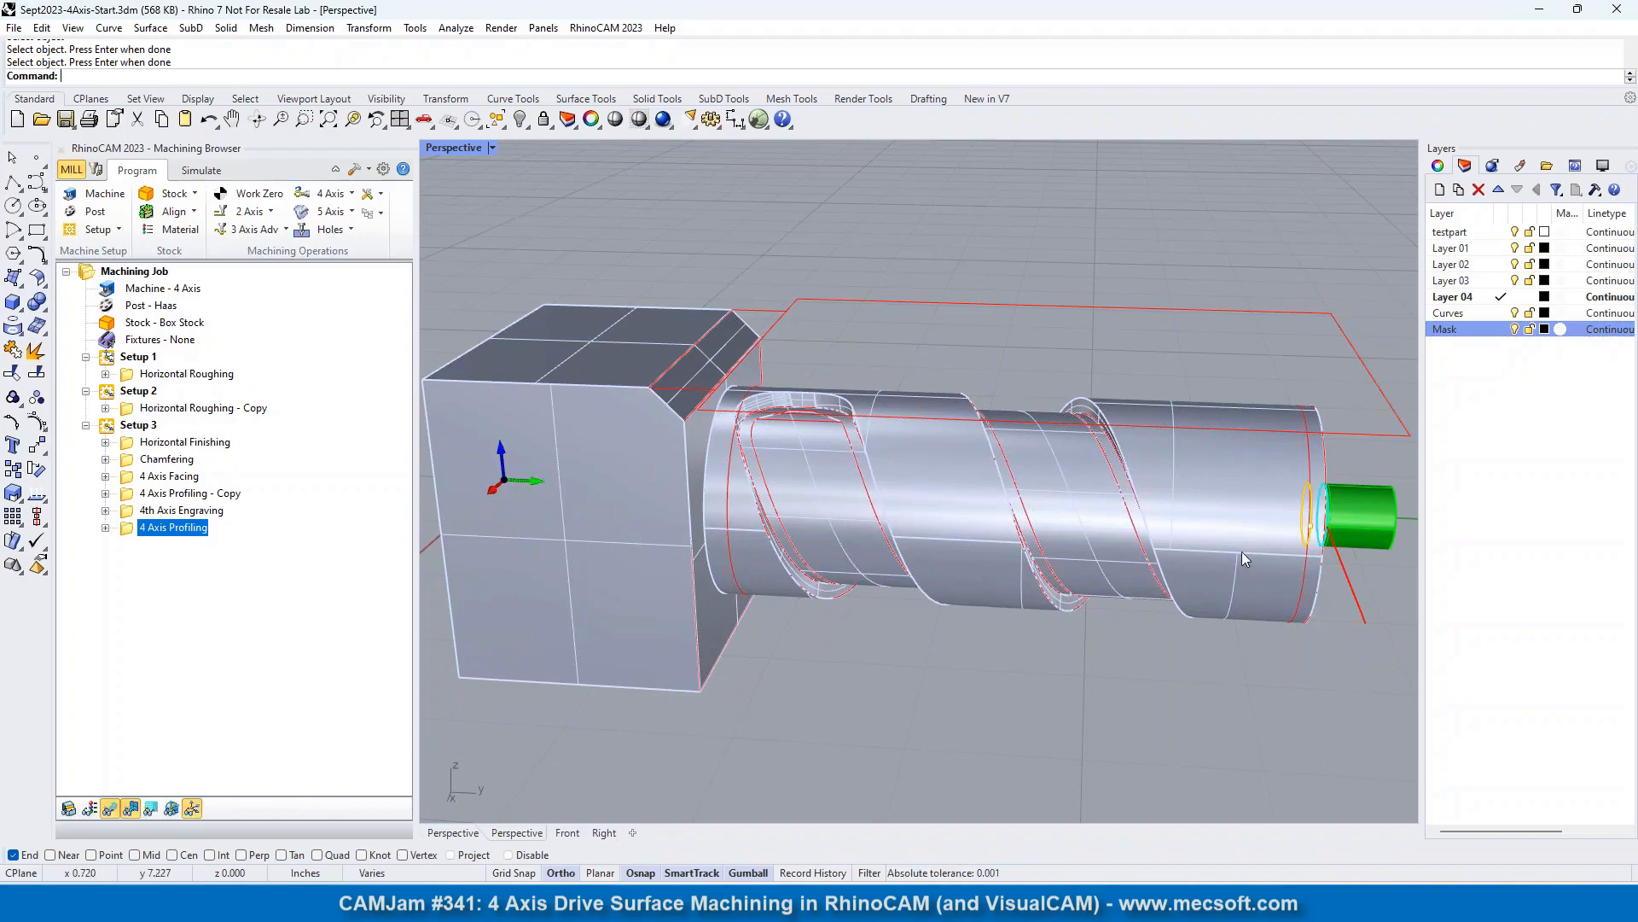
scroll(804, 459, "up", 2)
scroll(803, 458, "up", 2)
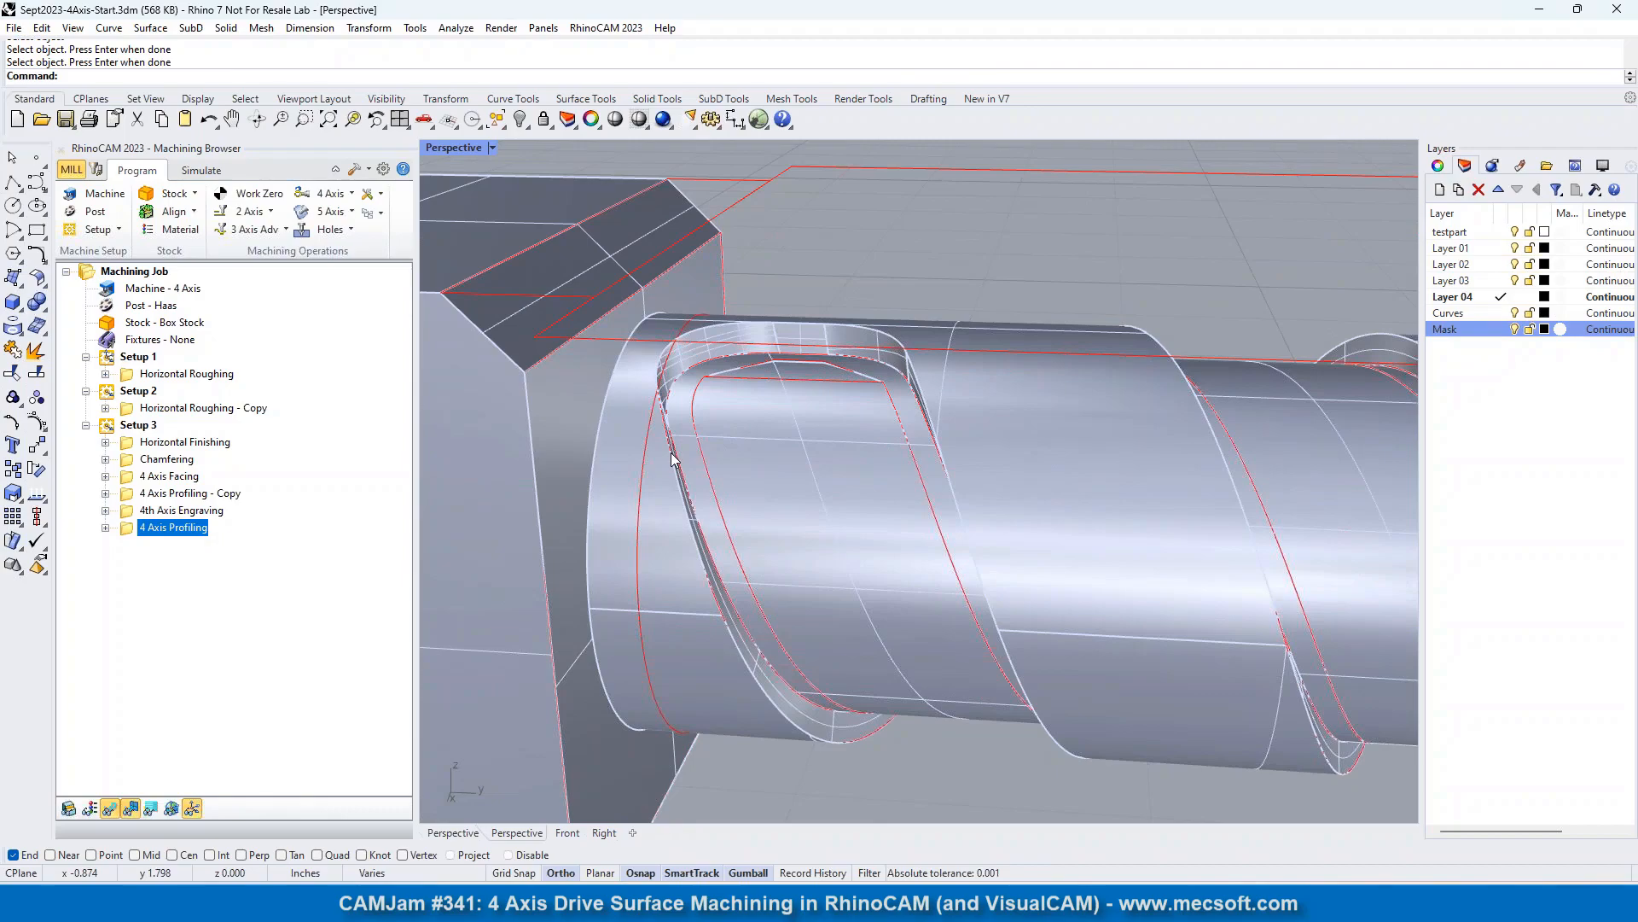
left_click(680, 383)
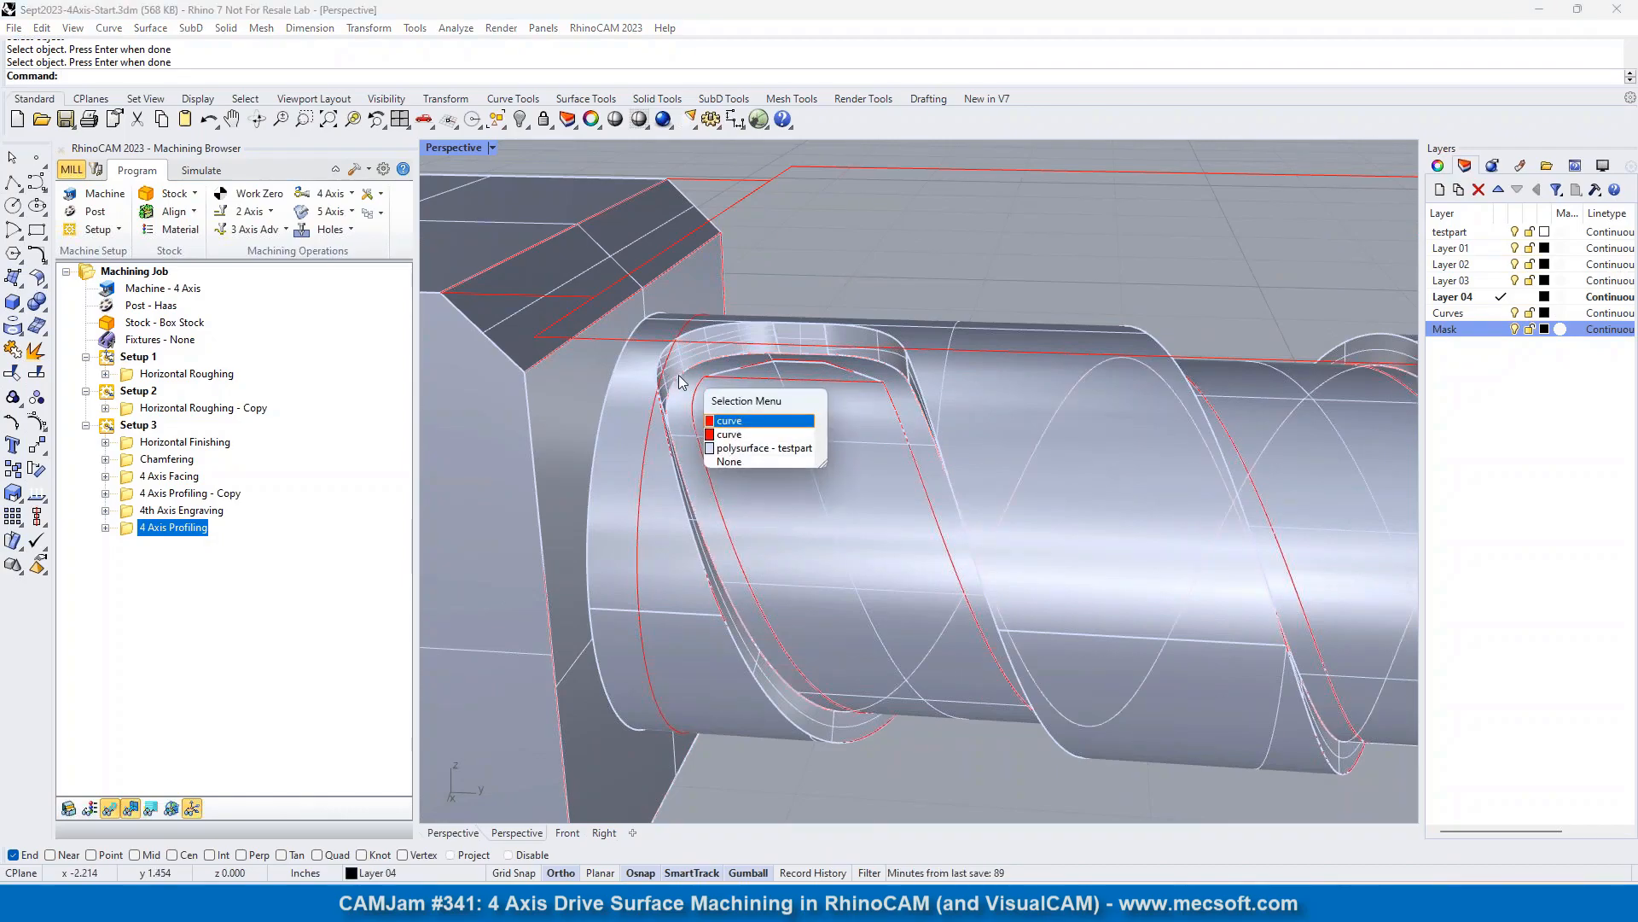
left_click(741, 422)
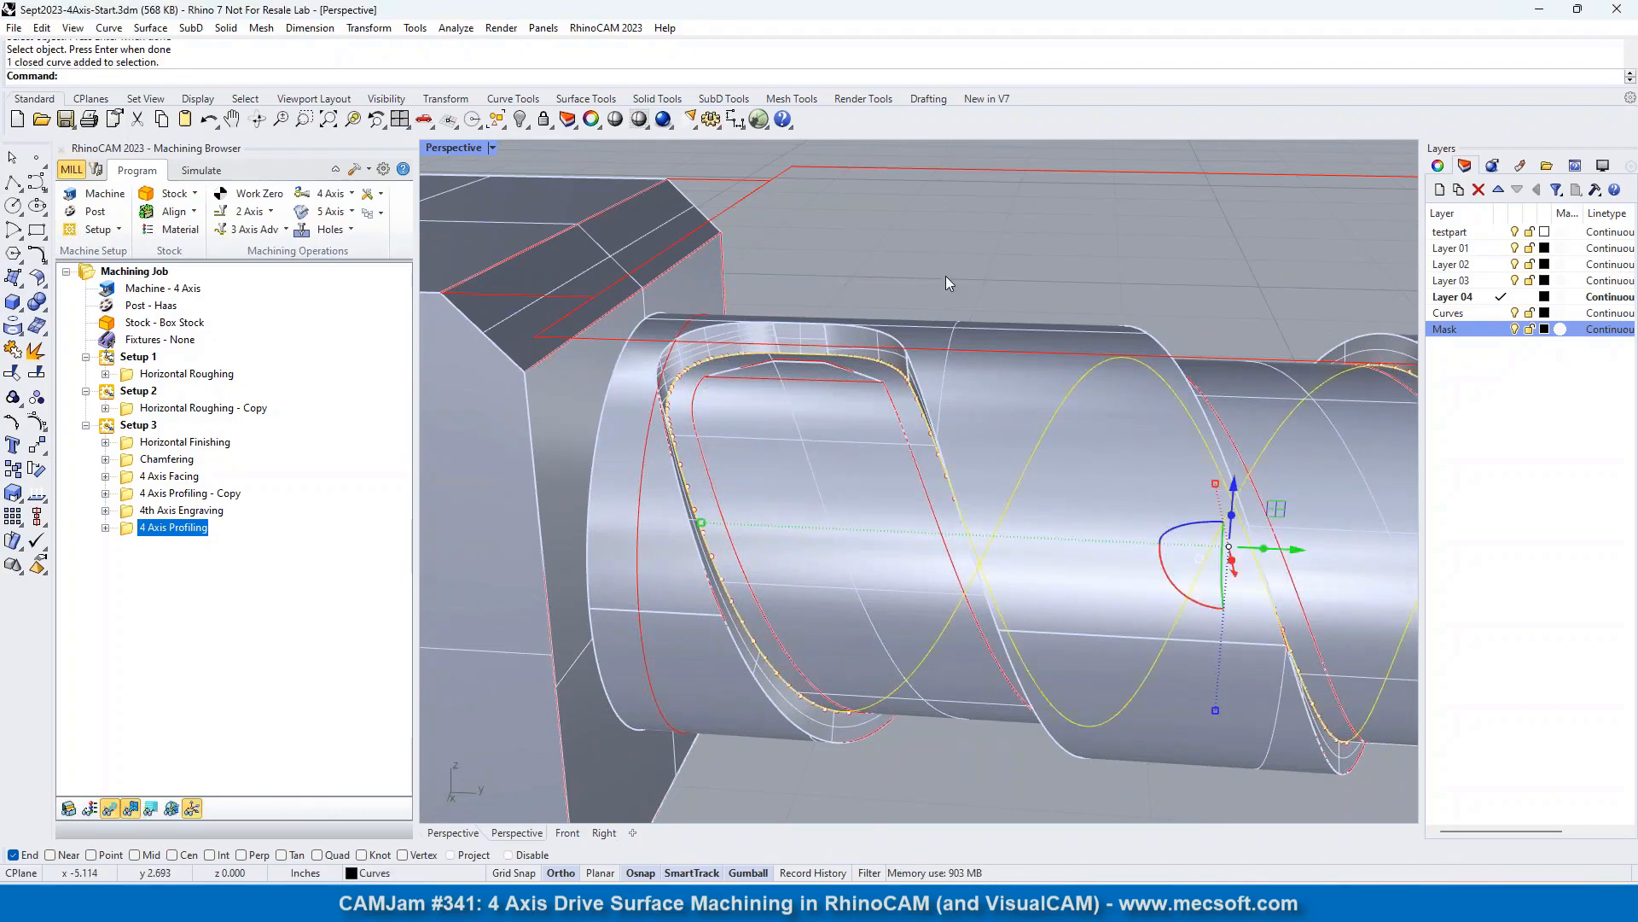
key("Return")
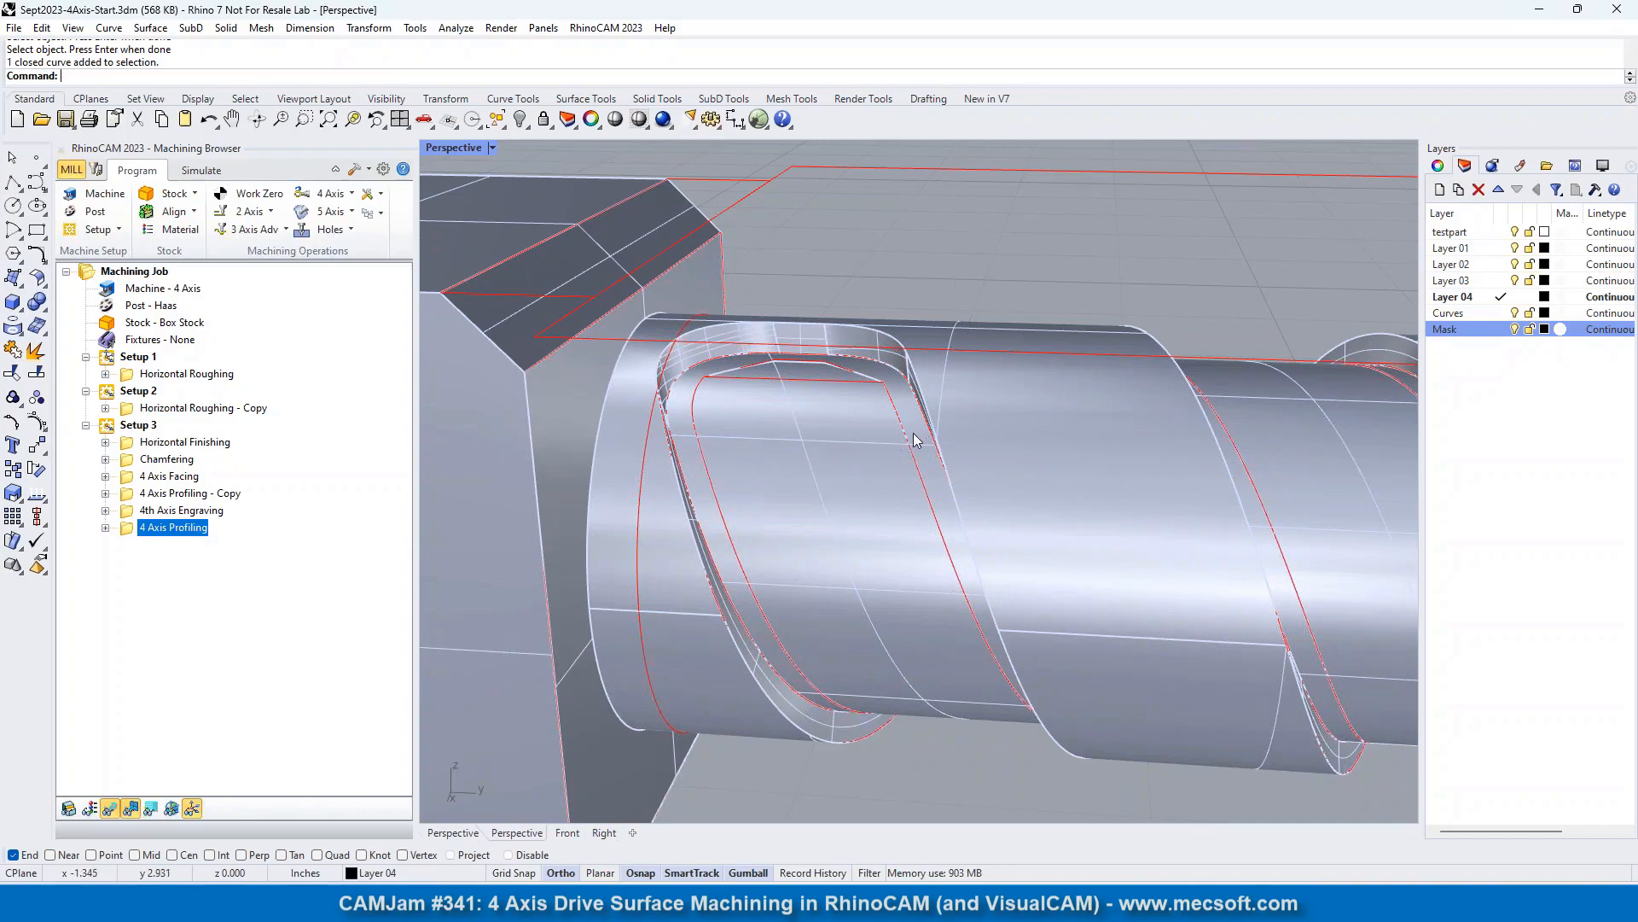
Highlight the helical pocket's floor surface, examine how it wraps along the shaft from several angles, and clear the selection
left_click(805, 442)
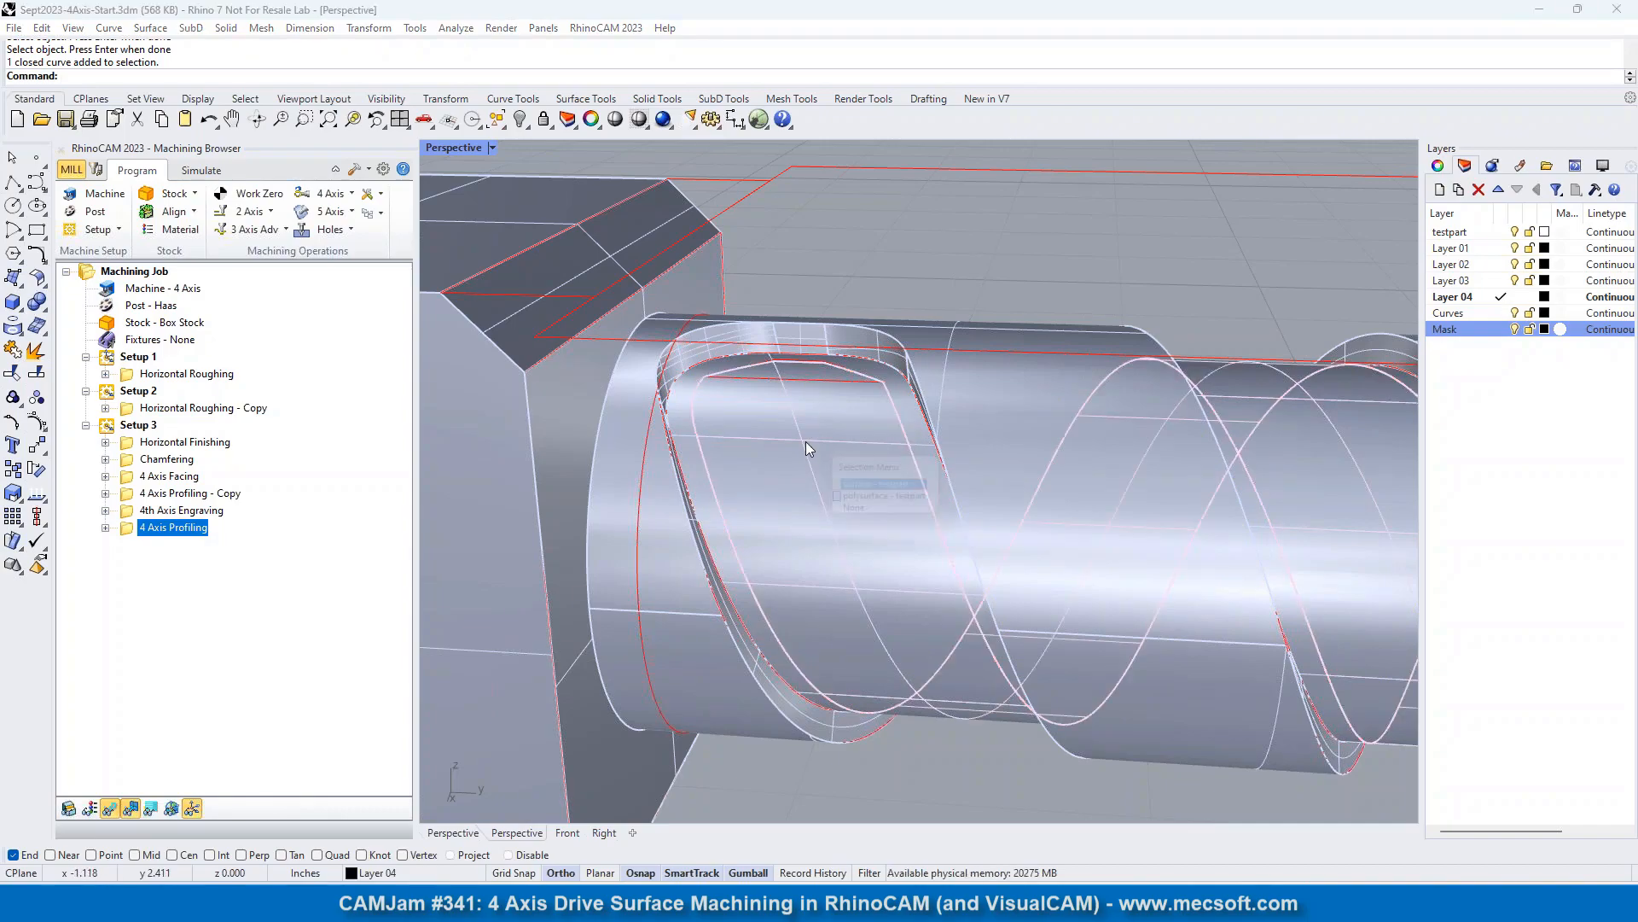
left_click(888, 486)
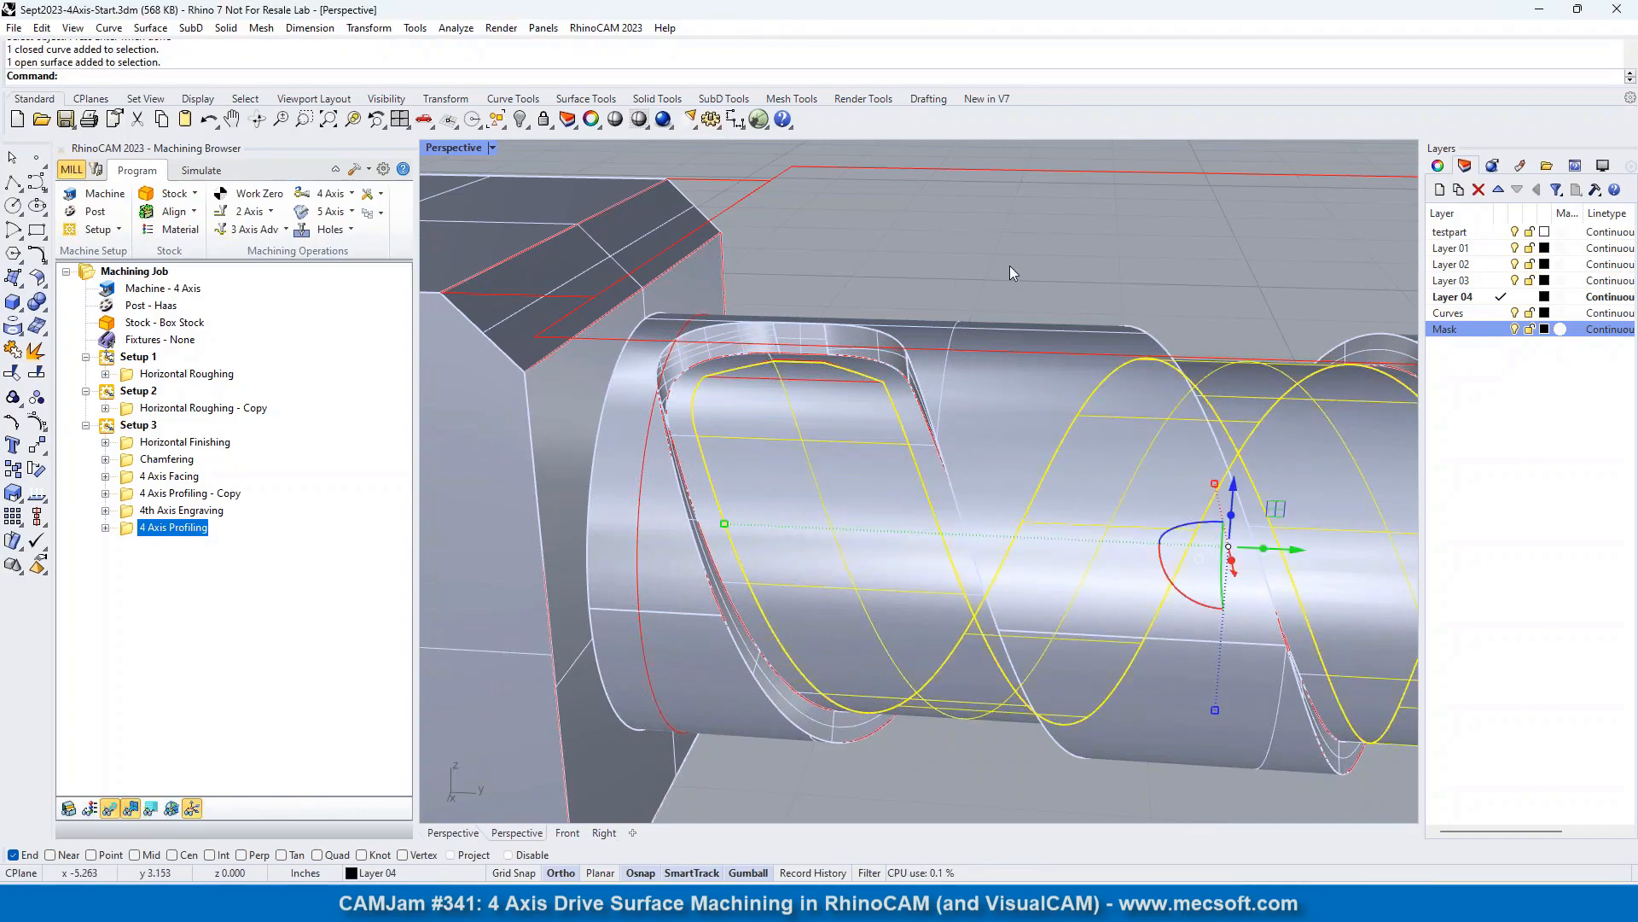
scroll(747, 422, "down", 4)
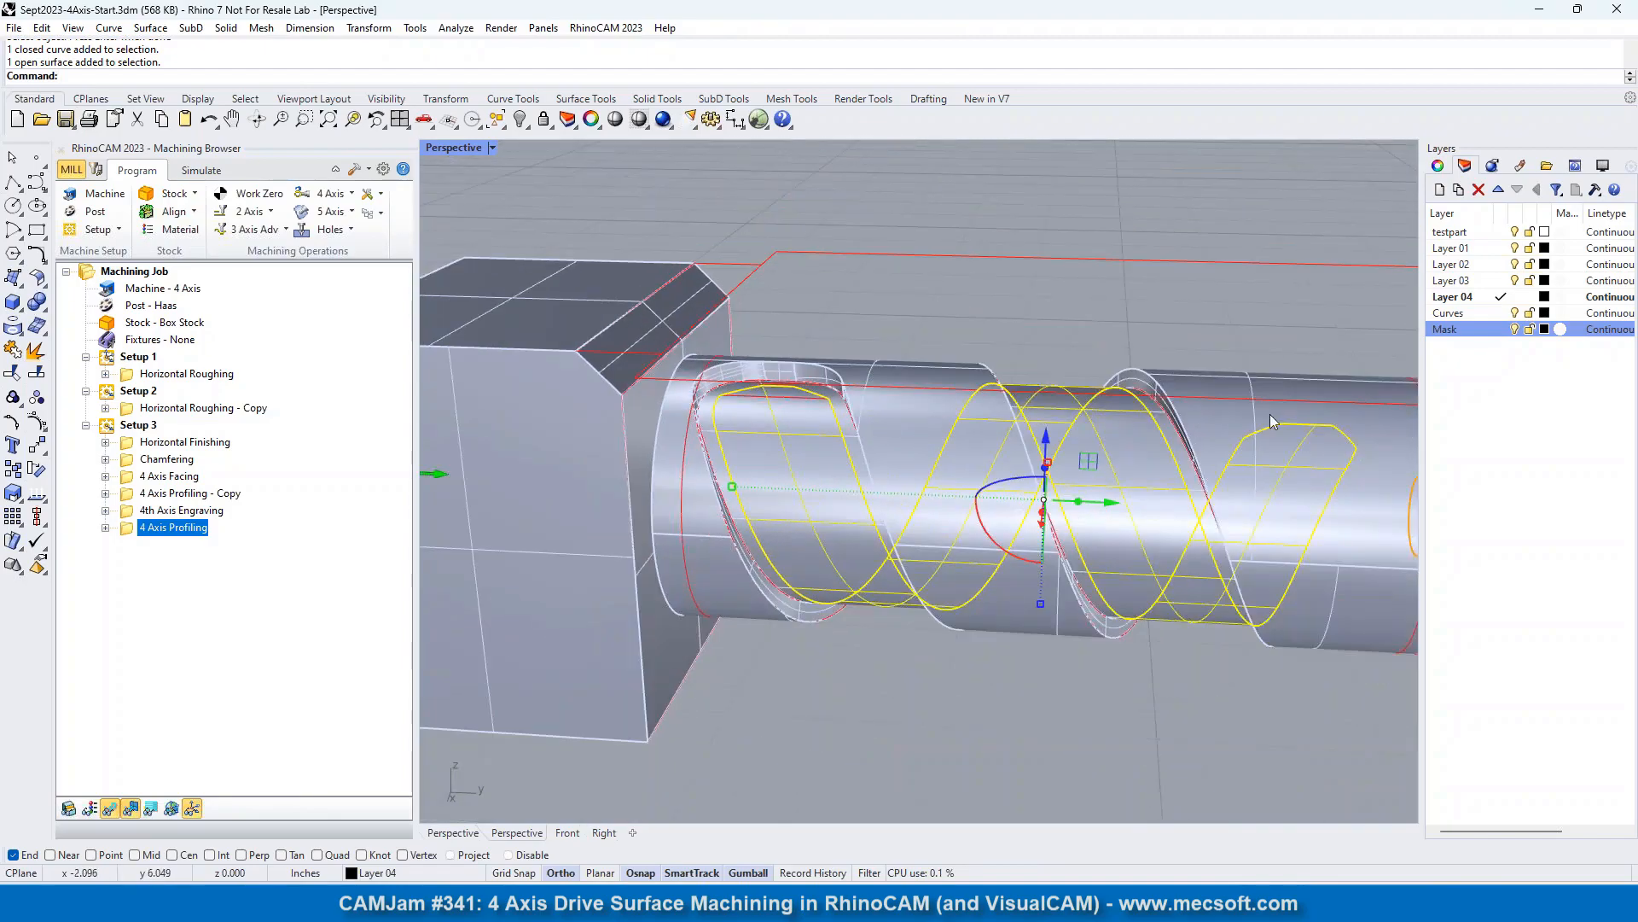
scroll(809, 387, "up", 4)
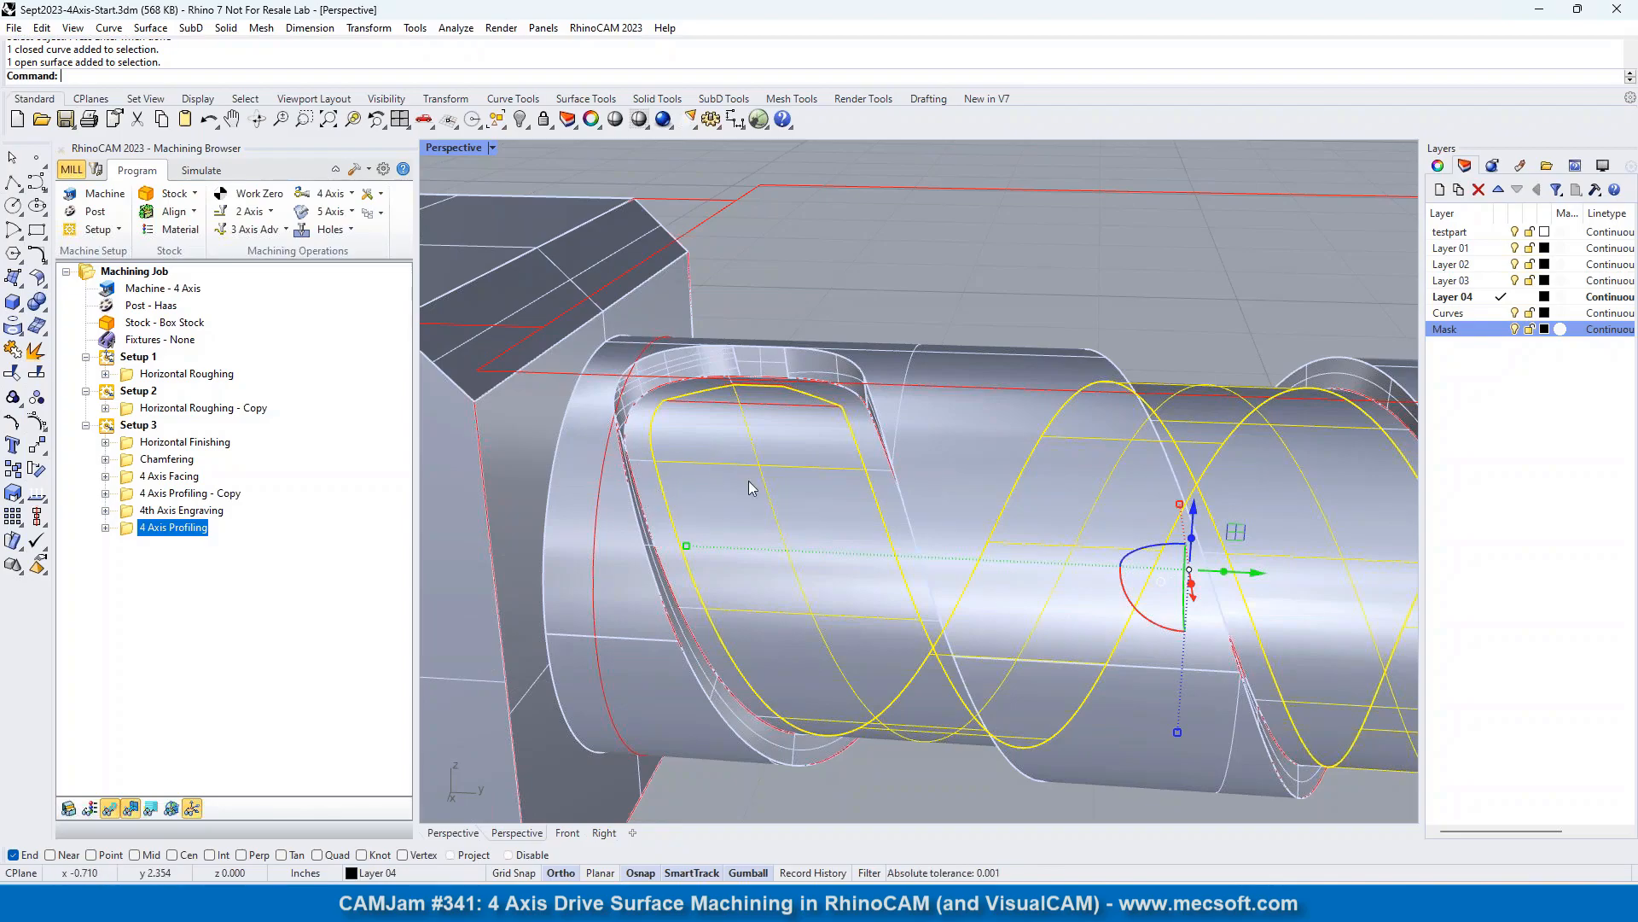
right_click_drag(786, 389, 777, 443)
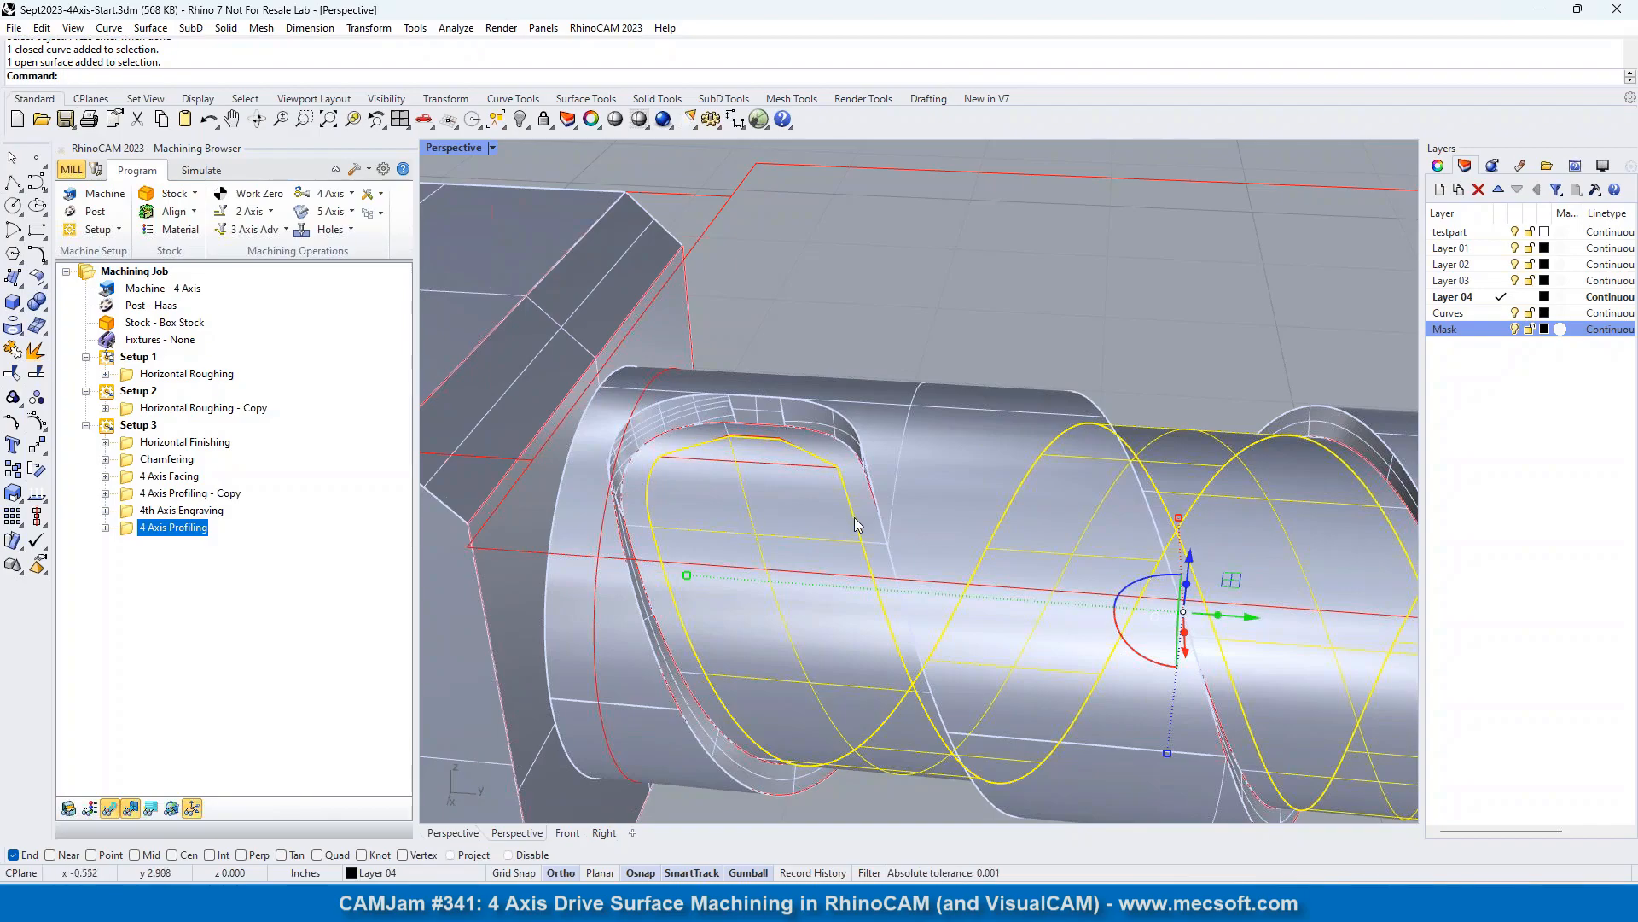
scroll(762, 466, "down", 3)
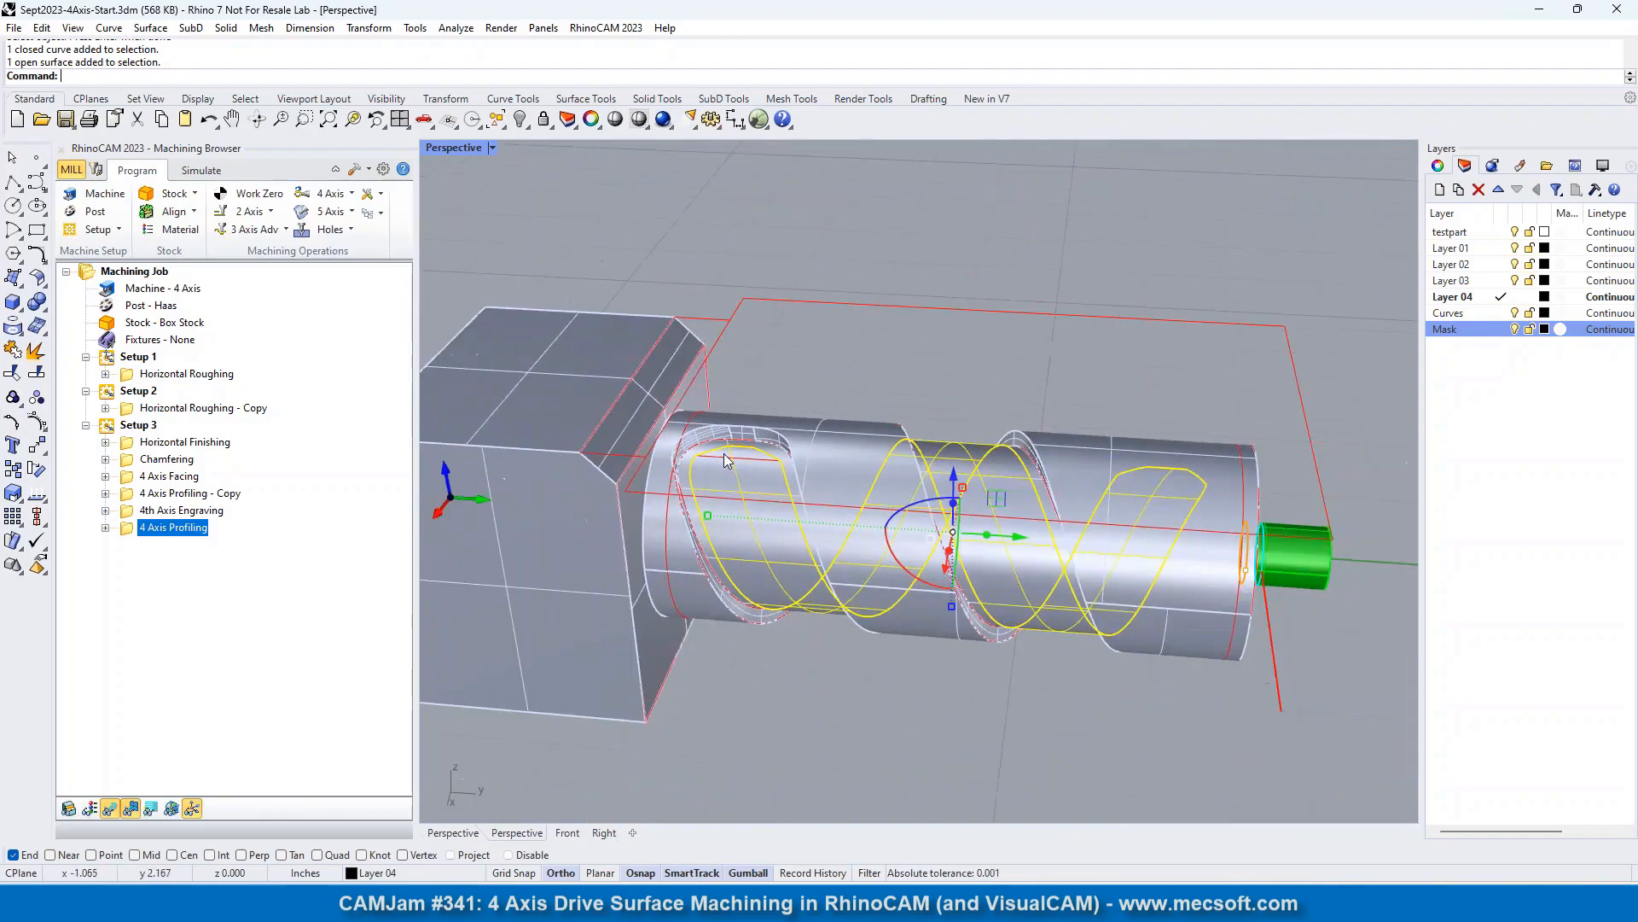
scroll(725, 461, "down", 2)
right_click_drag(1112, 537, 756, 439)
scroll(759, 418, "up", 2)
scroll(759, 416, "up", 5)
right_click_drag(700, 501, 924, 525)
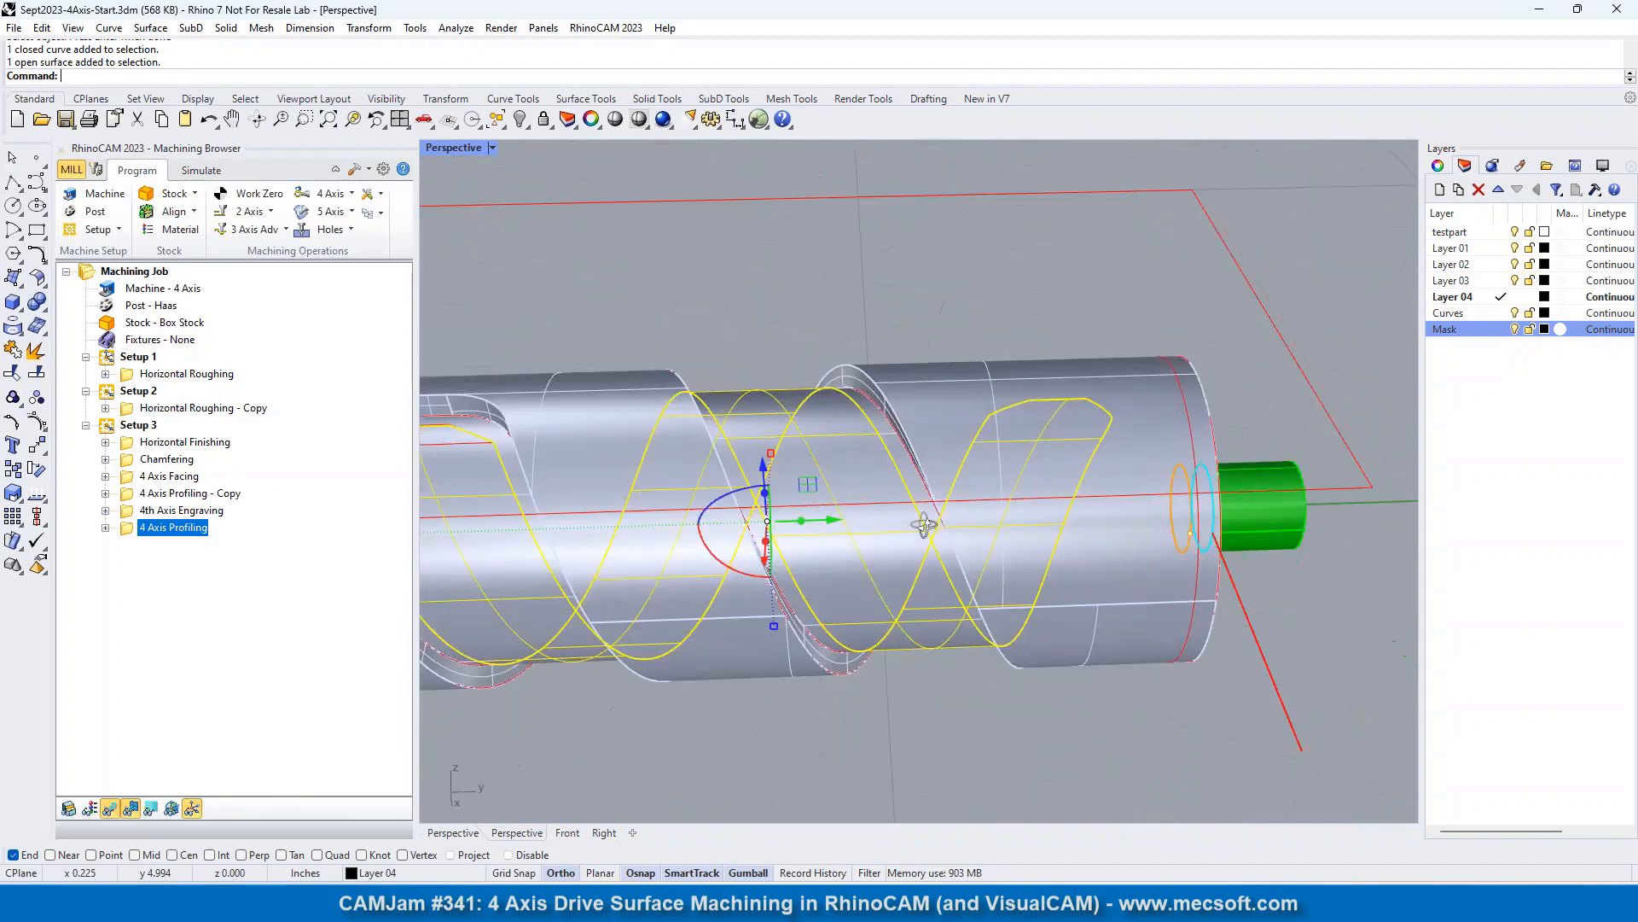
scroll(924, 525, "down", 3)
key("Escape")
scroll(1036, 481, "down", 2)
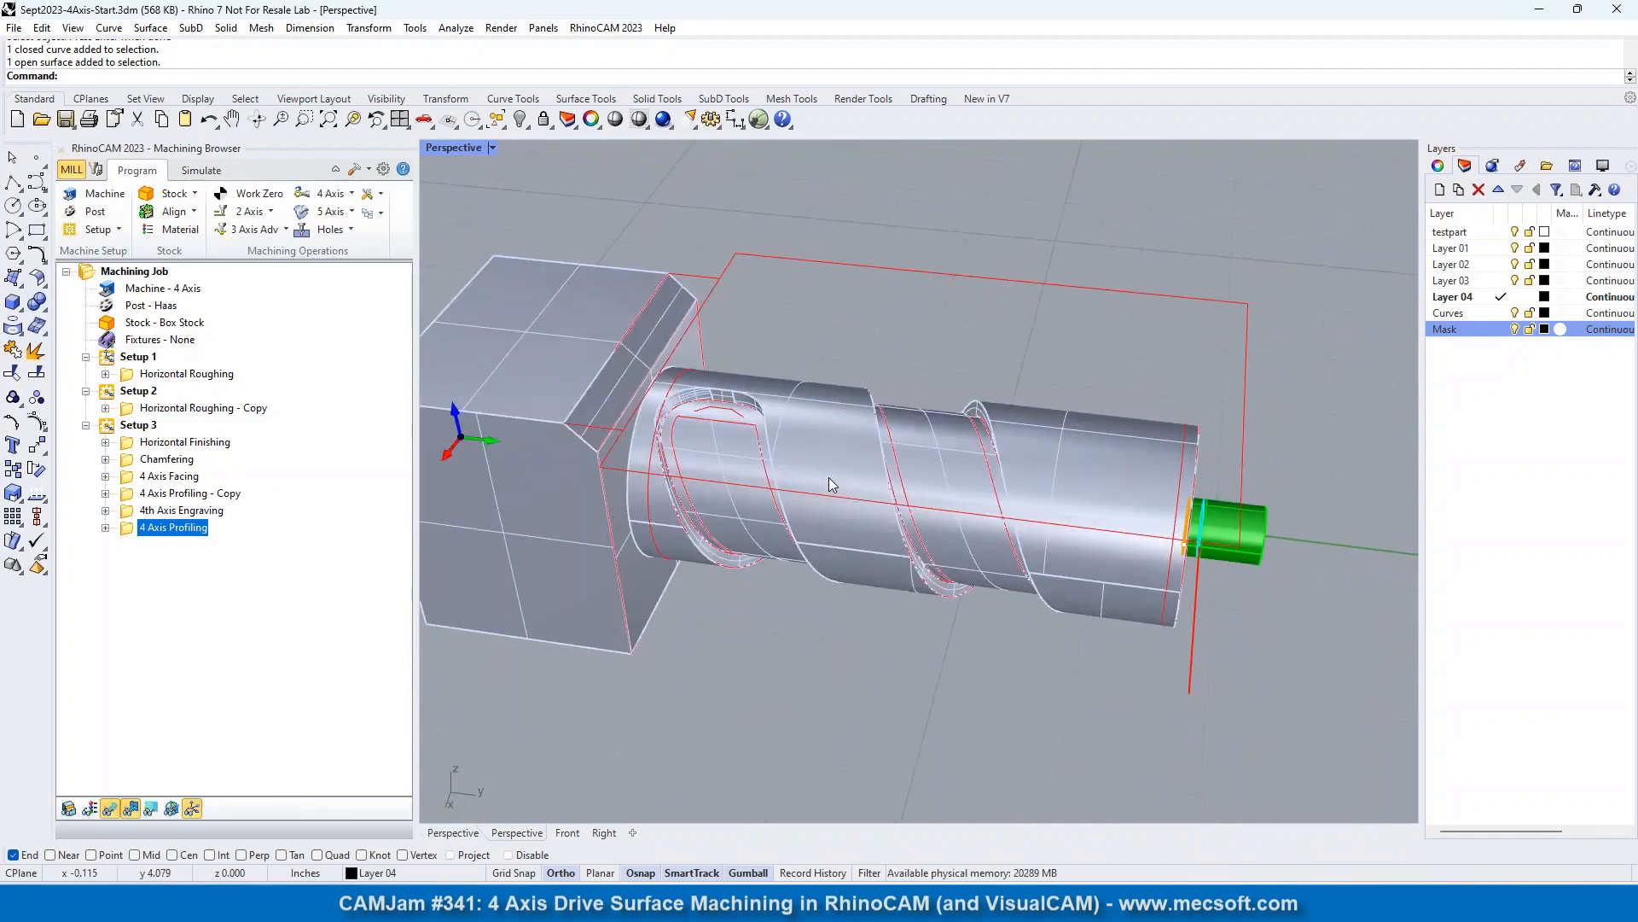
scroll(655, 494, "up", 1)
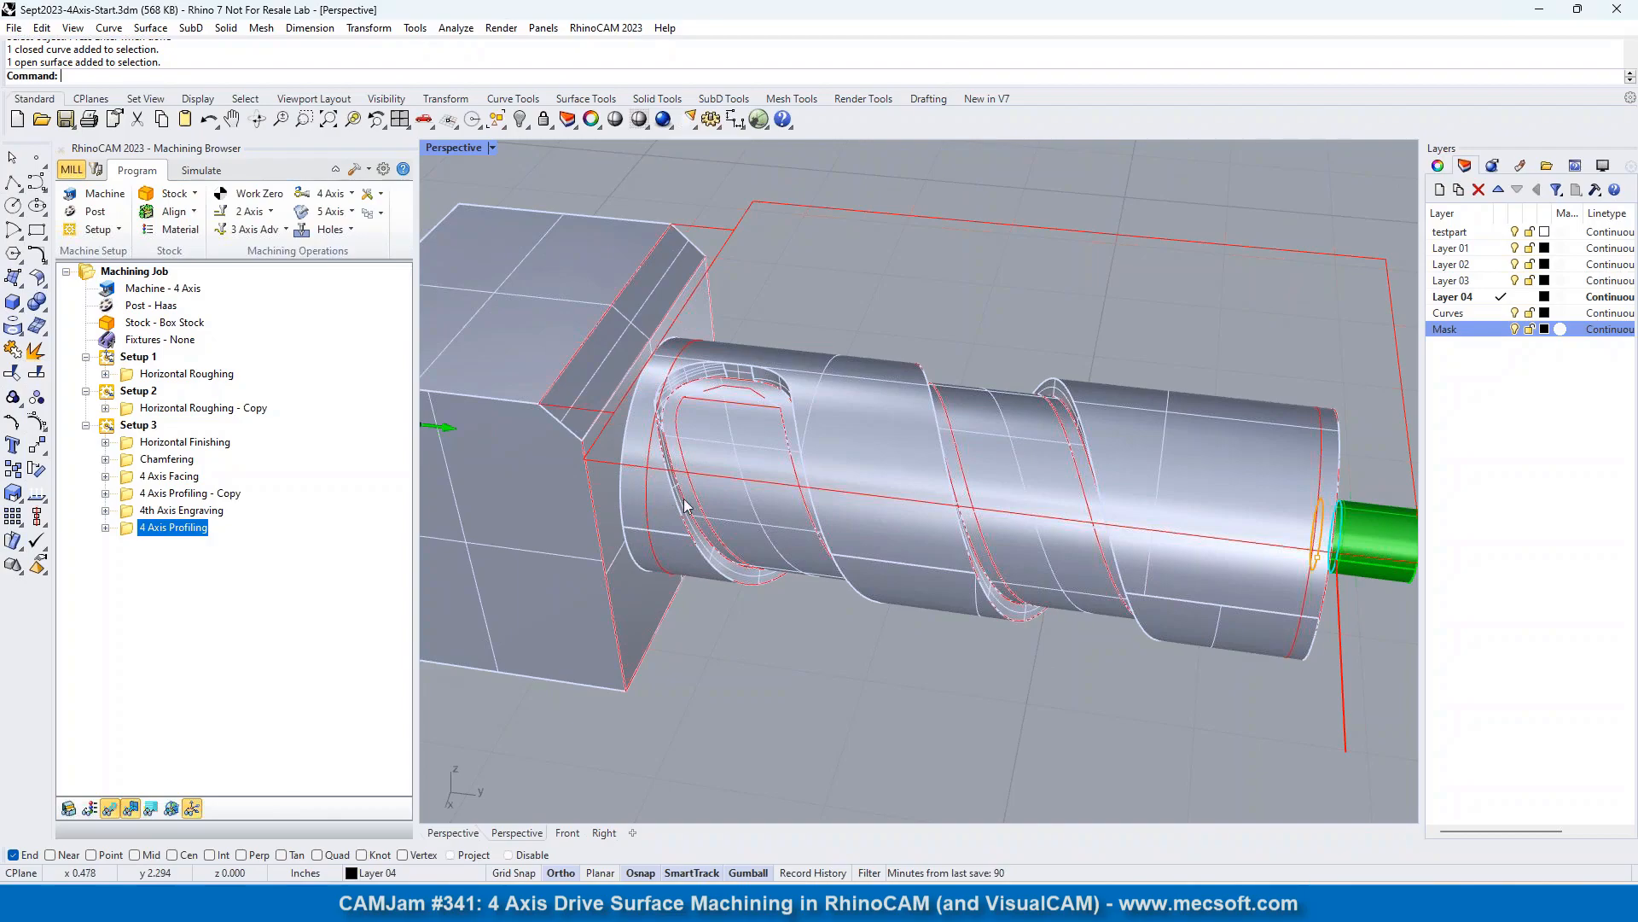
Create a 4 Axis Drive Surface operation using the helical pocket's separate floor surface on the testpart layer as its drive surface
left_click(352, 195)
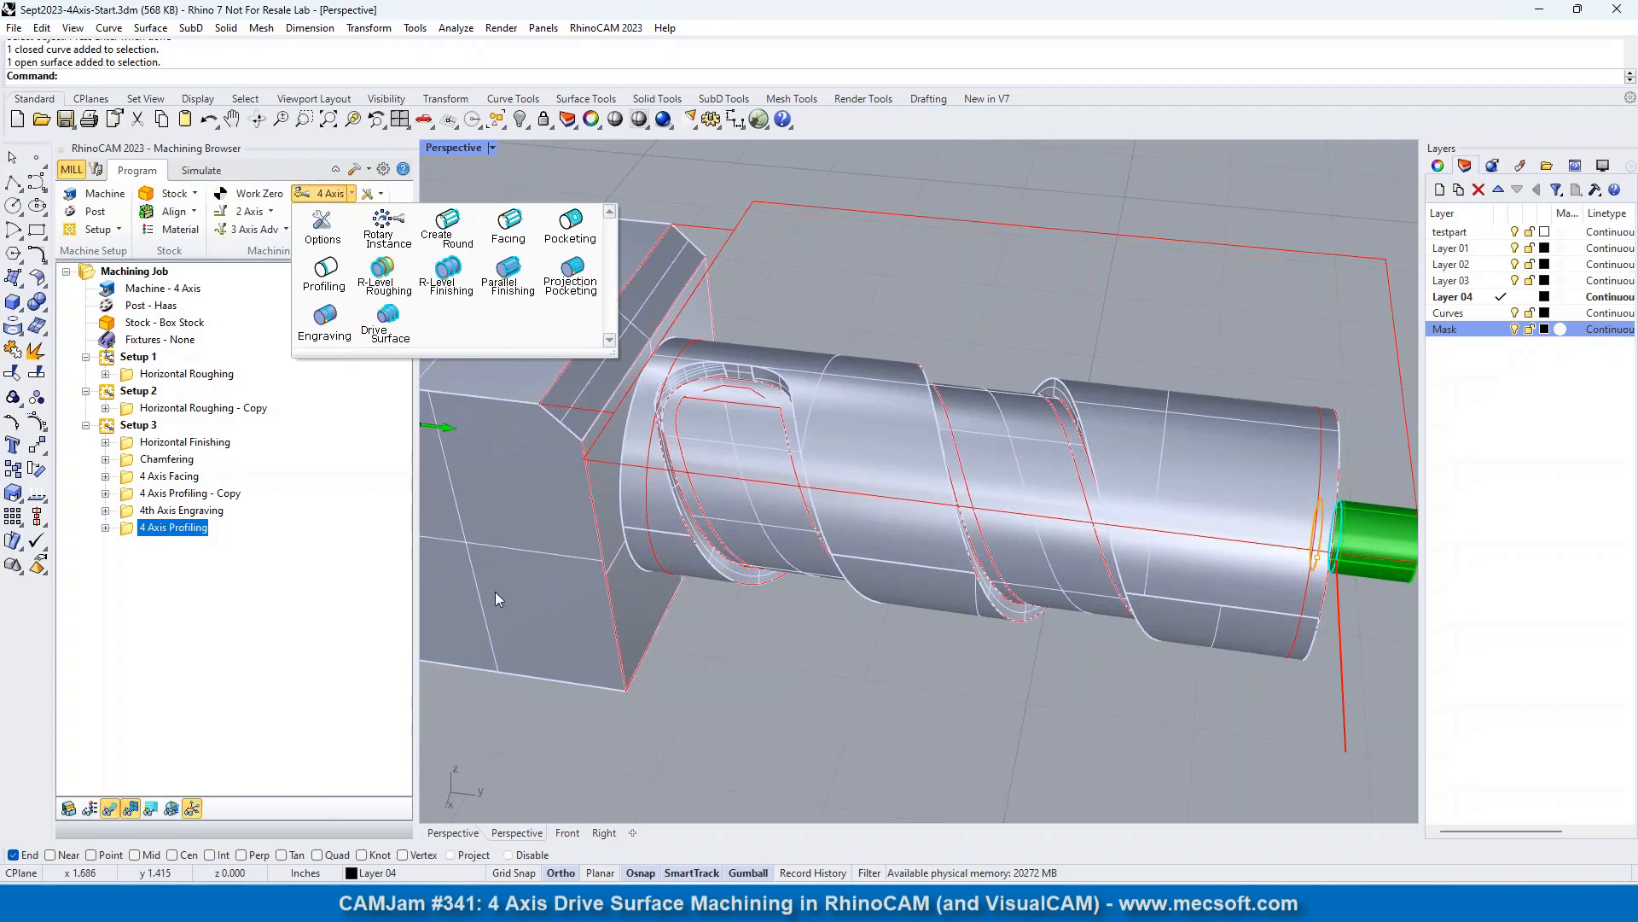
left_click(388, 320)
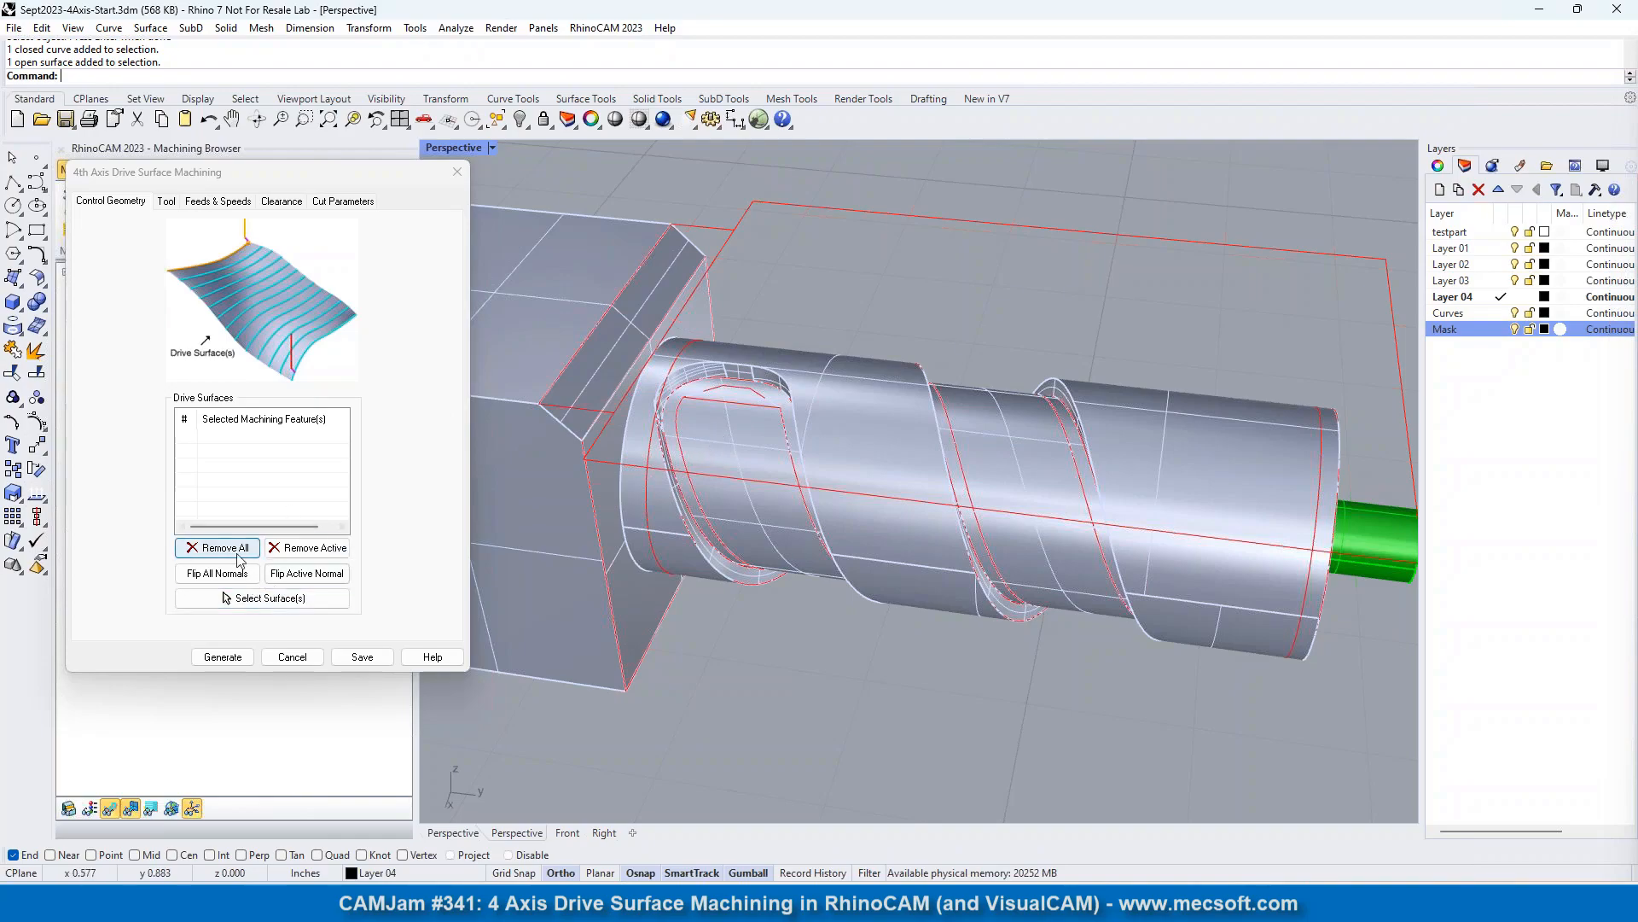
left_click(257, 603)
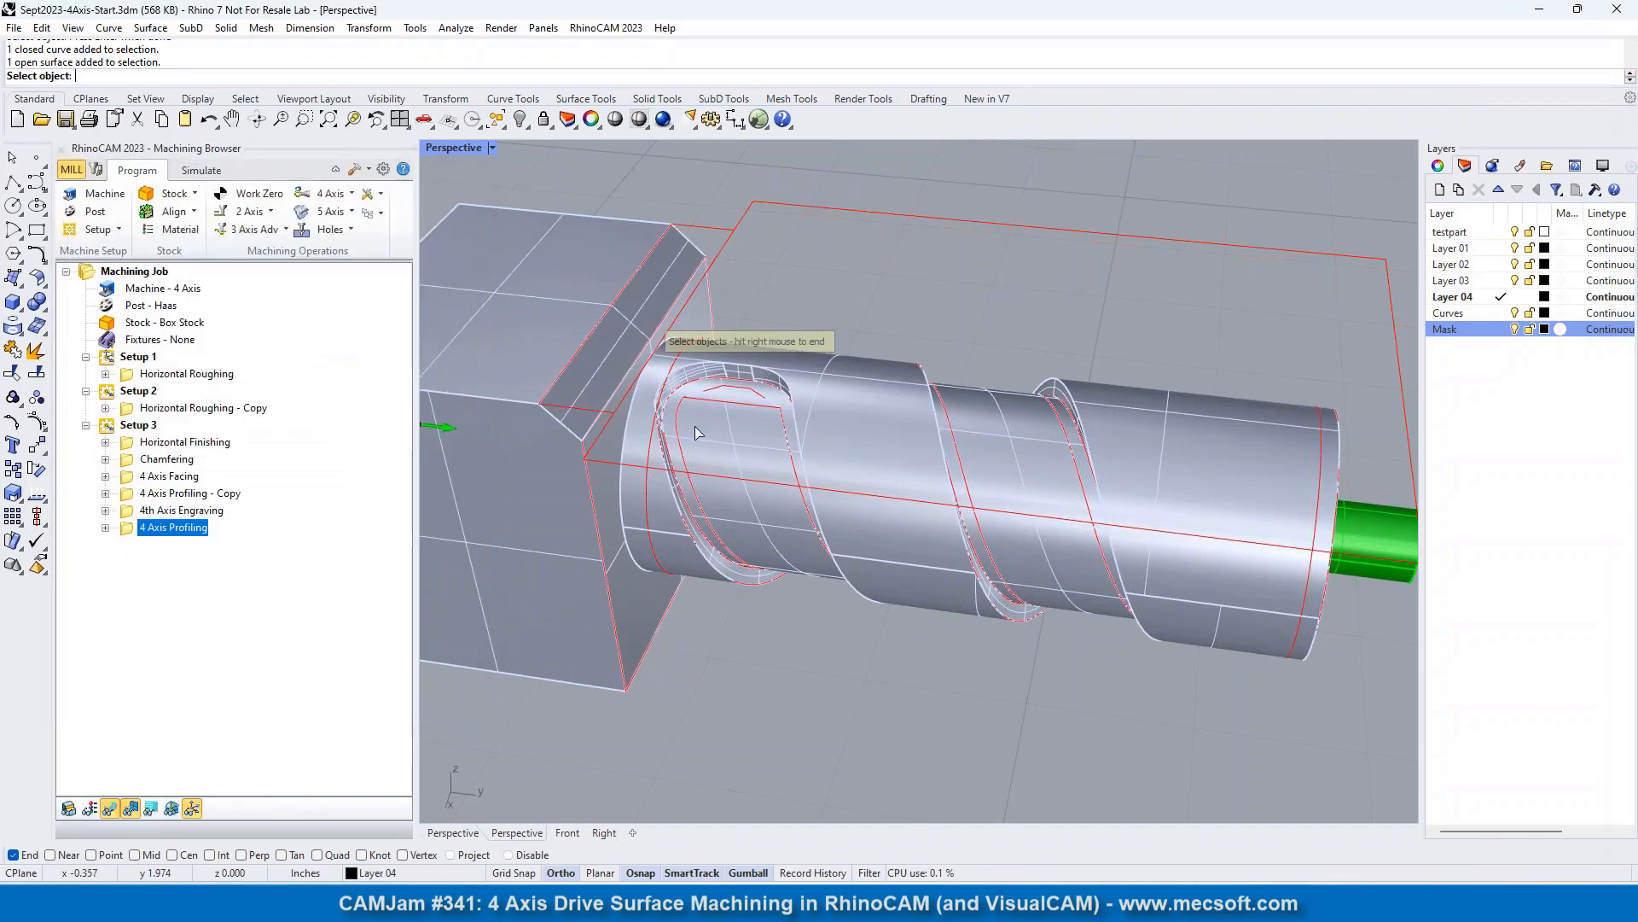
scroll(717, 433, "up", 3)
left_click(744, 453)
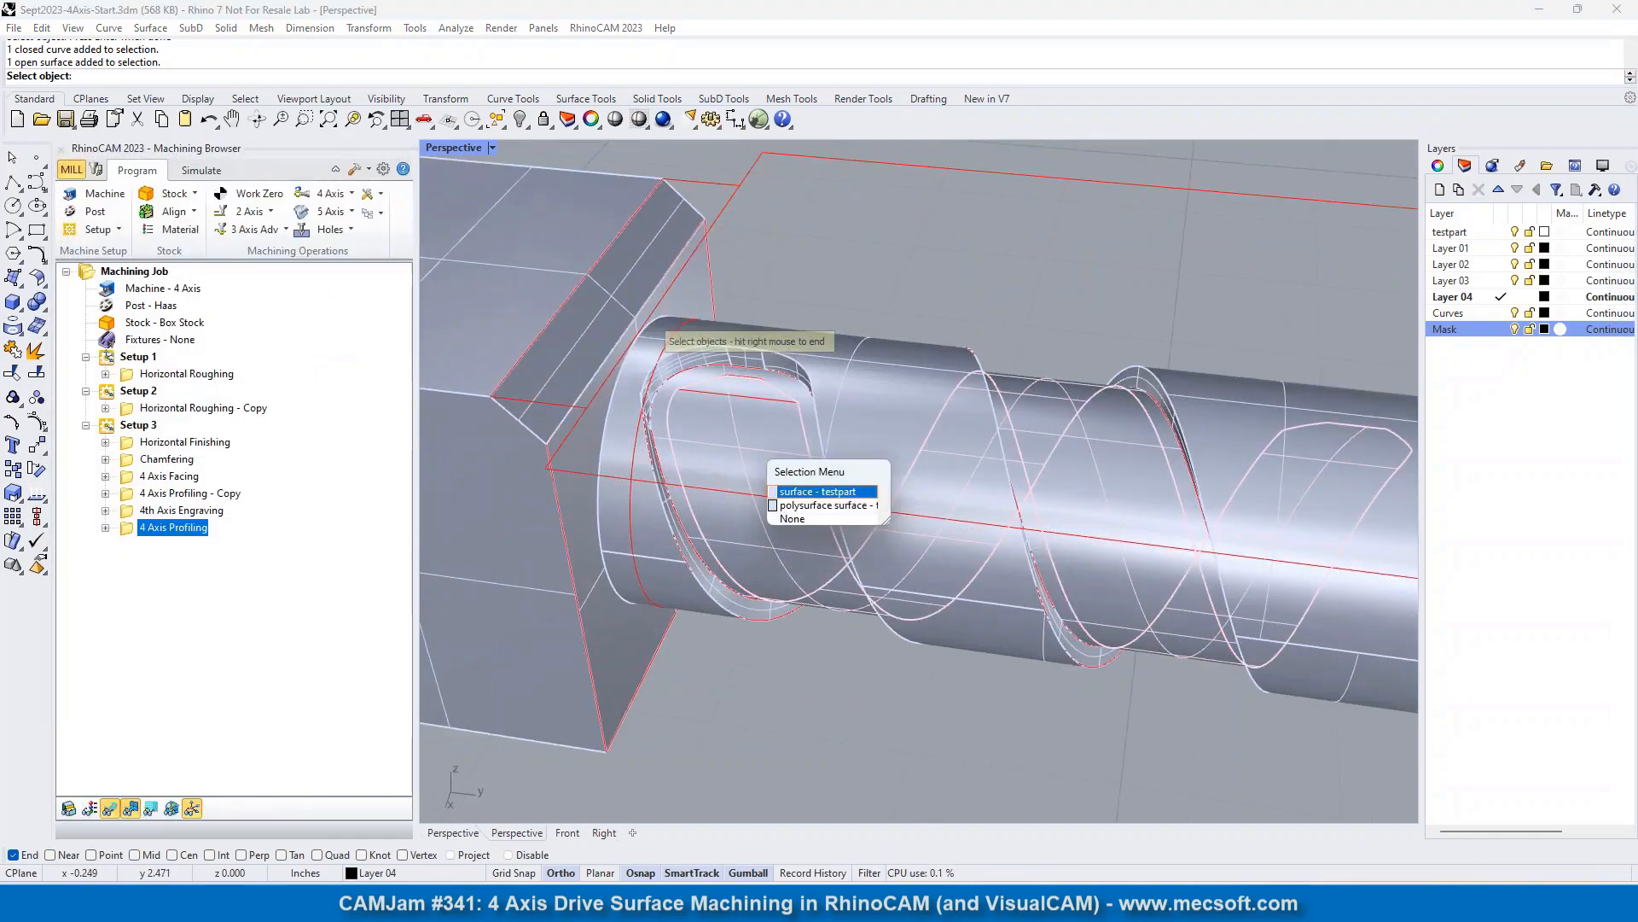
left_click(786, 483)
scroll(736, 476, "down", 2)
right_click_drag(1169, 520, 809, 488)
scroll(925, 437, "up", 3)
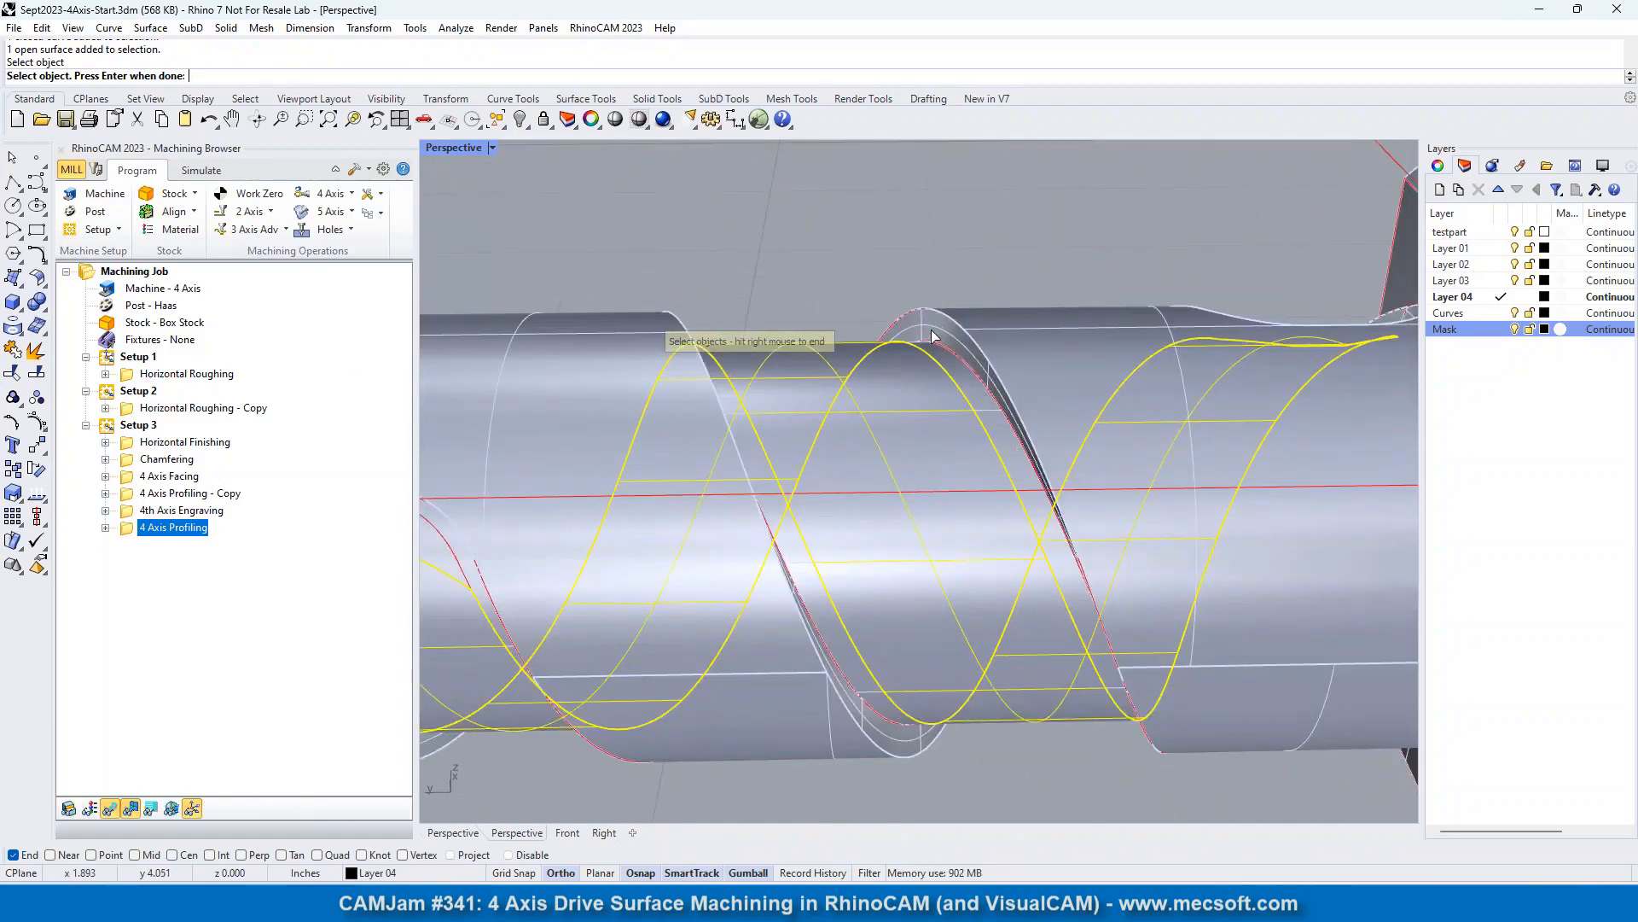
scroll(908, 406, "down", 5)
right_click_drag(908, 406, 1189, 435)
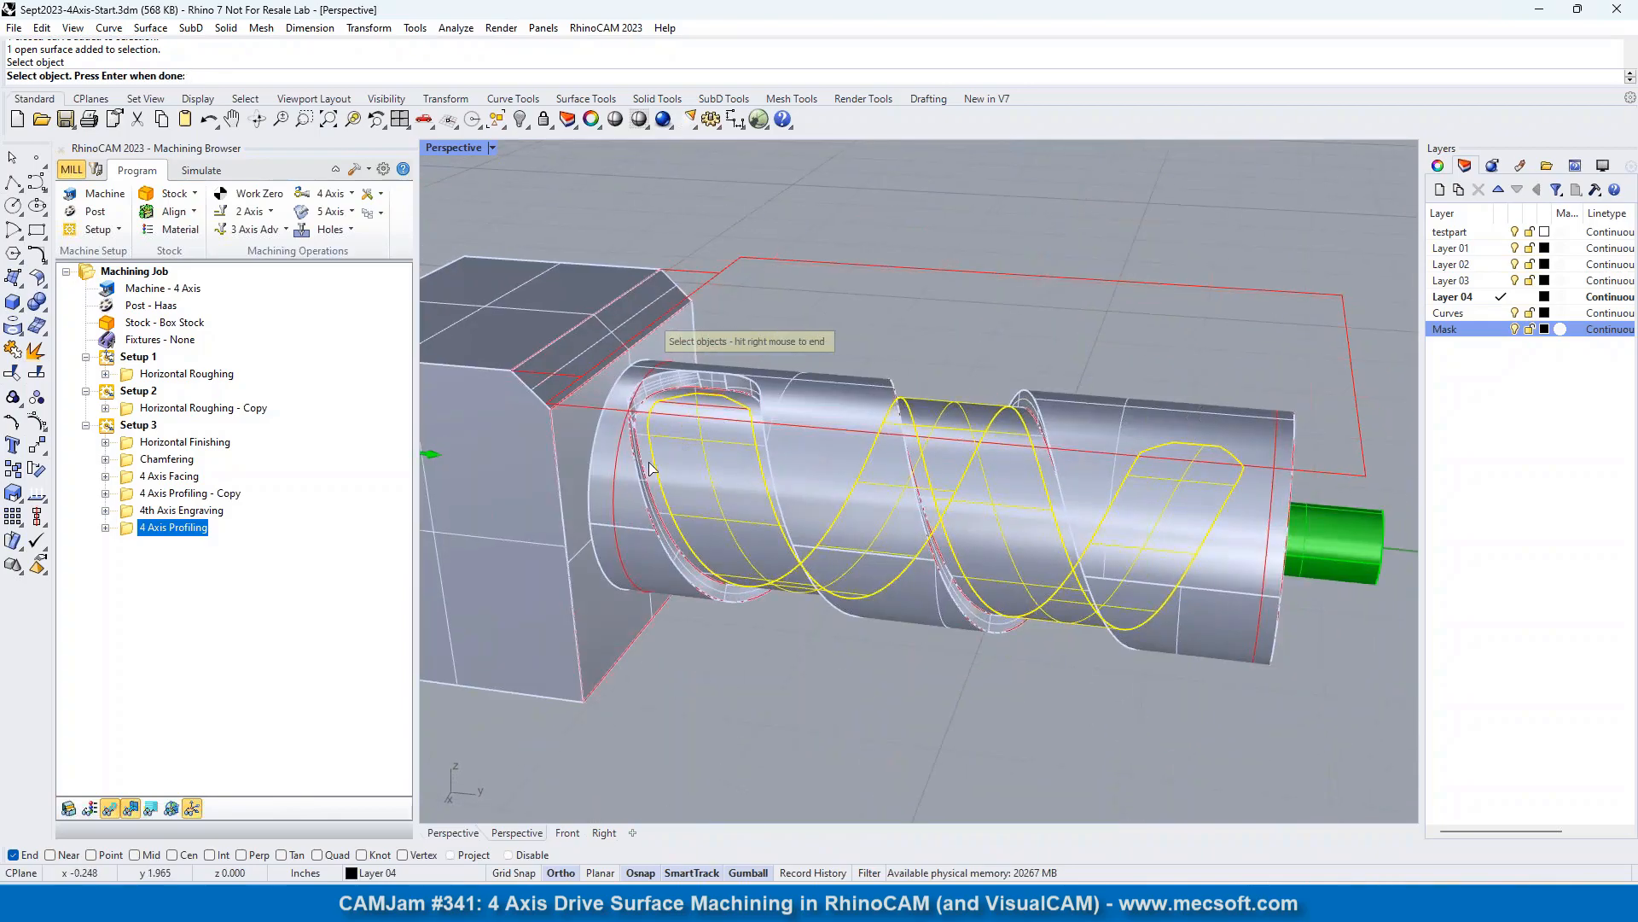
scroll(984, 490, "down", 2)
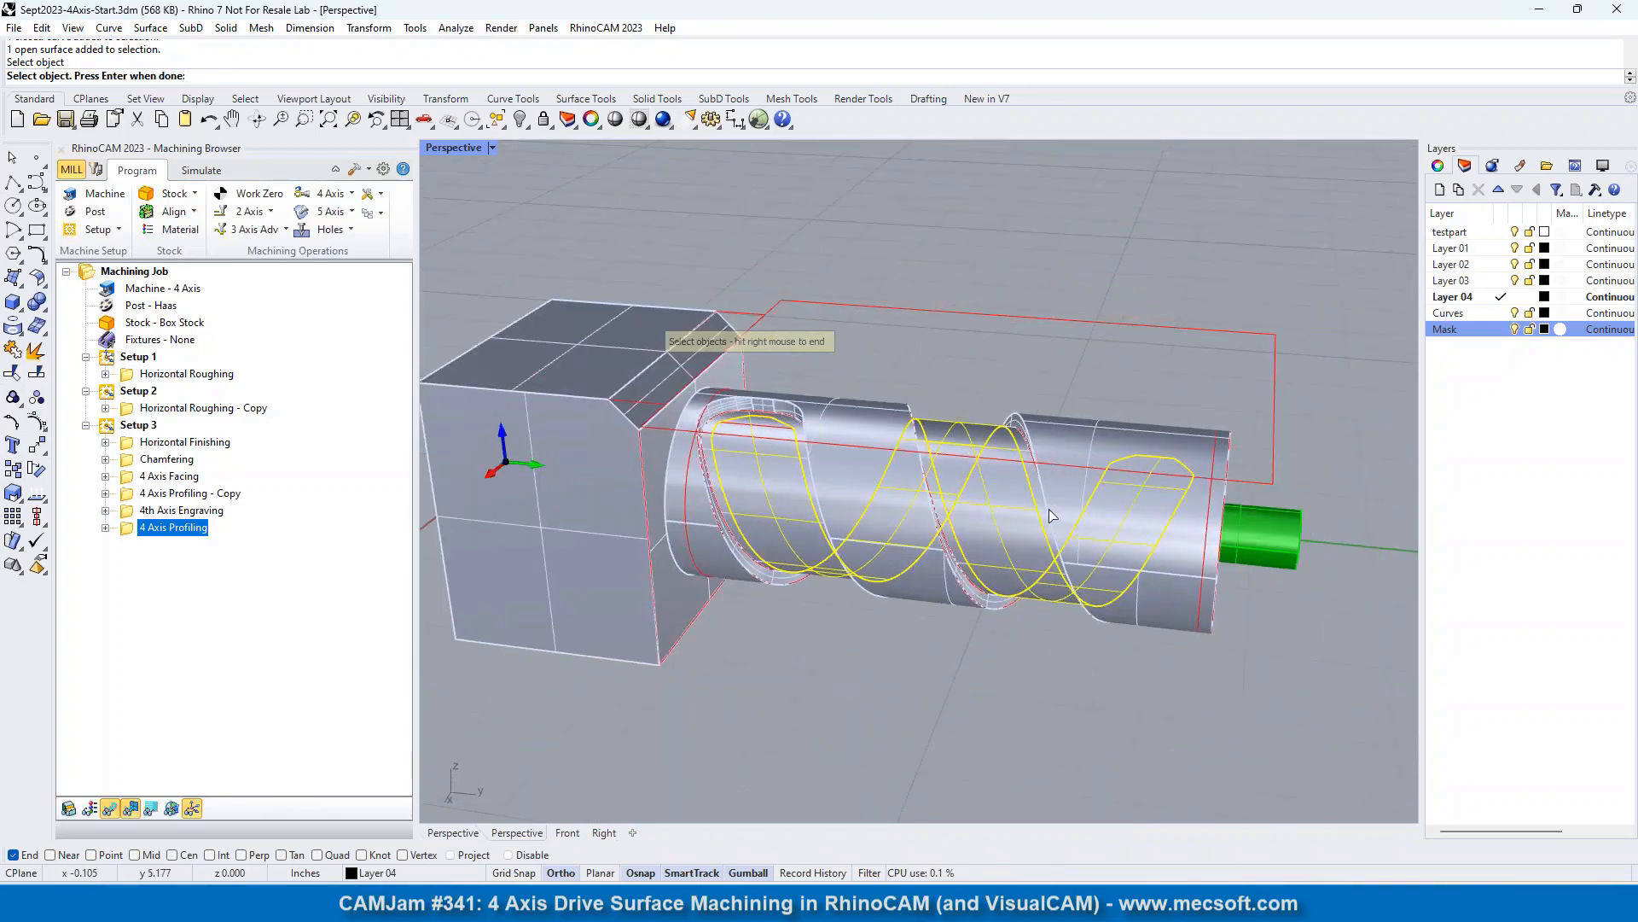
right_click(885, 254)
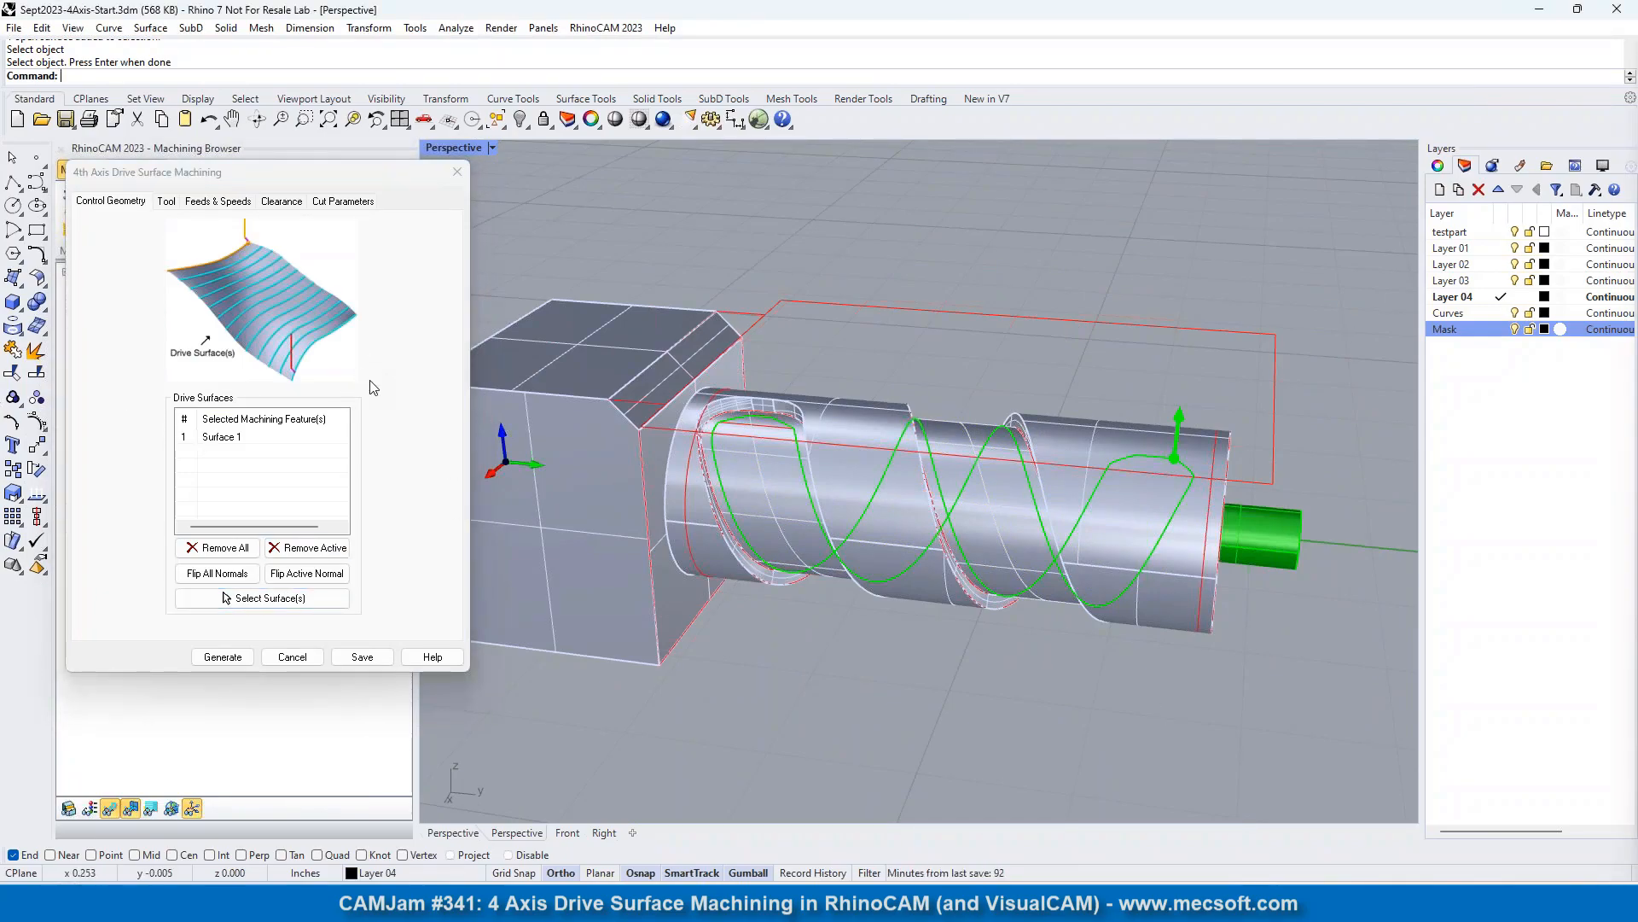
Assign the FlatEndMill 0.188 tool to the drive surface operation
left_click(166, 201)
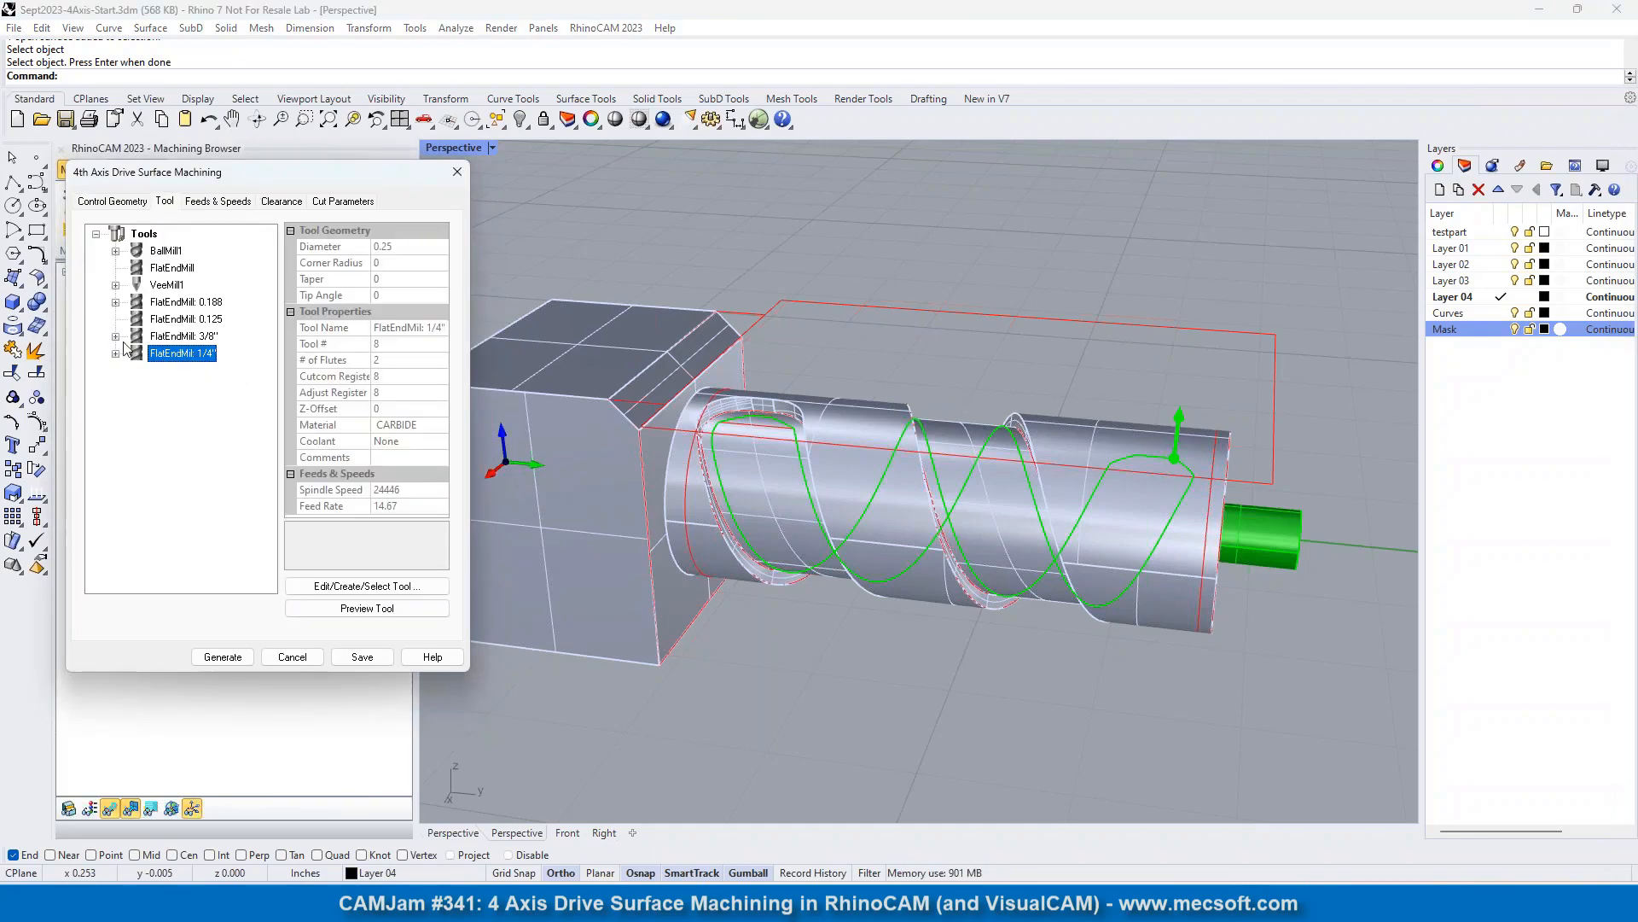
left_click(204, 302)
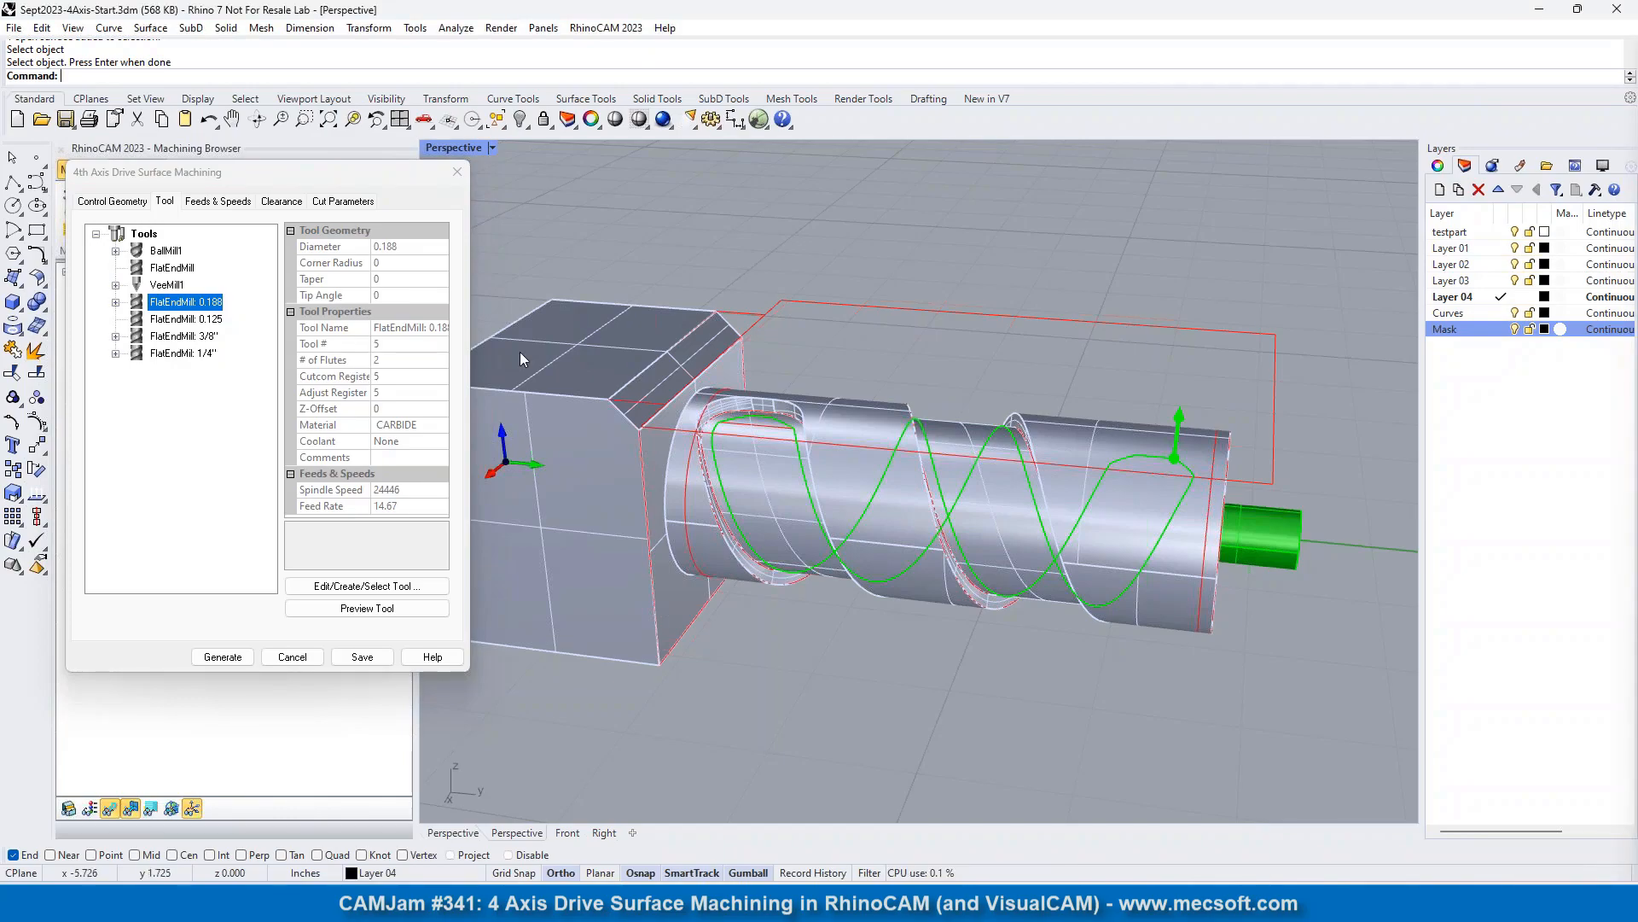
Set the operation's cut pattern to Across and its stepover to 75% of the tool diameter
left_click(350, 202)
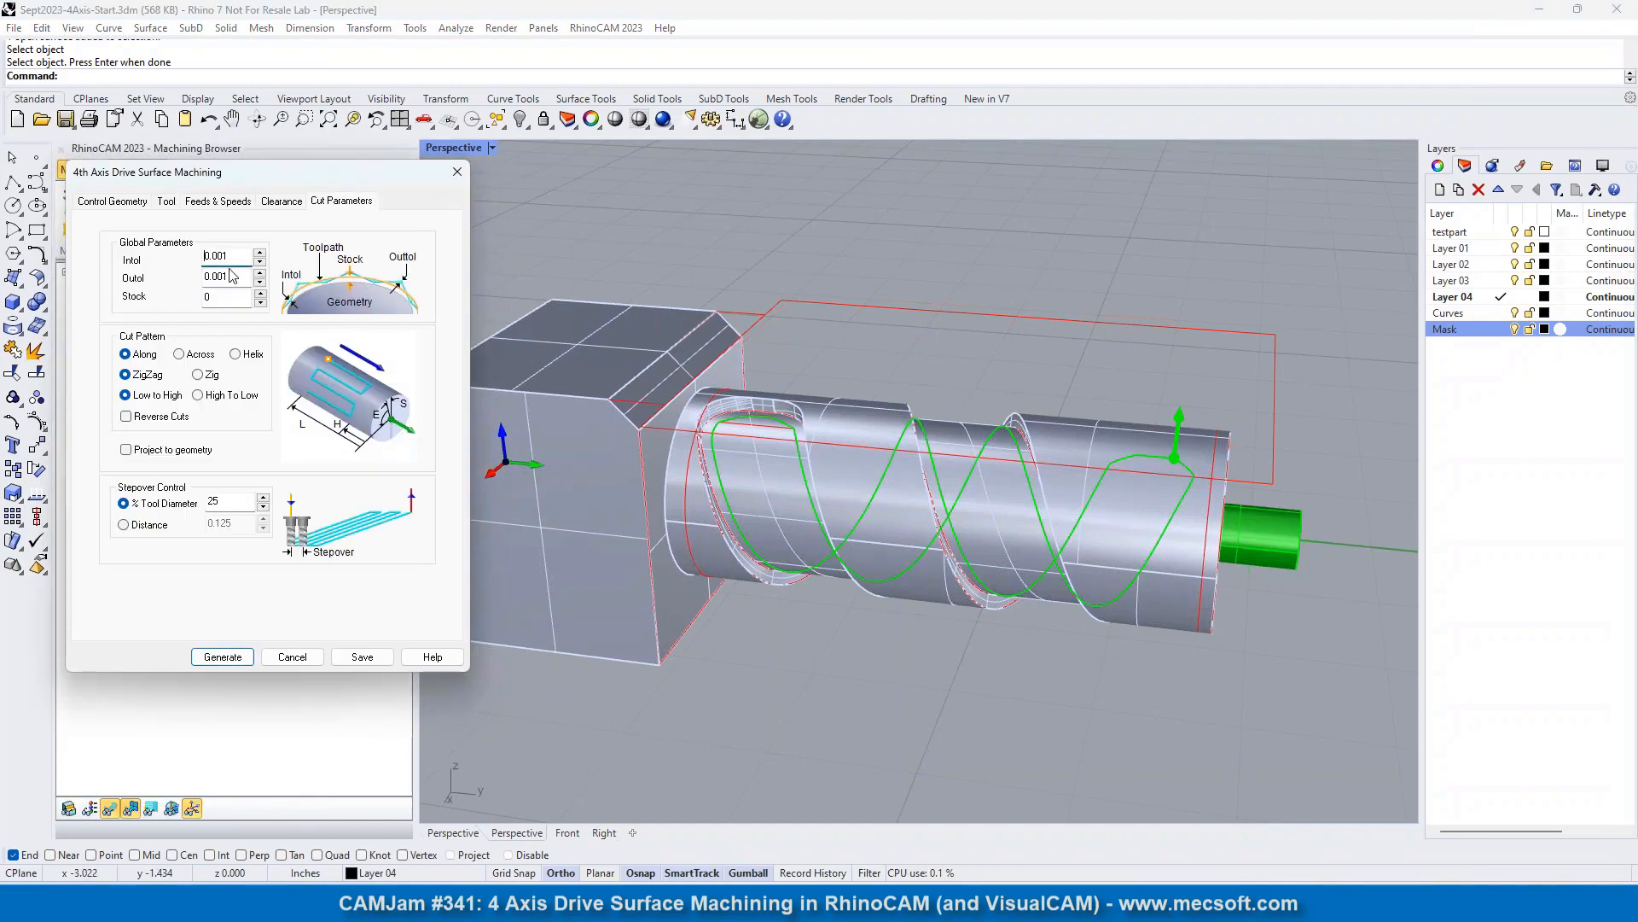
key("Tab")
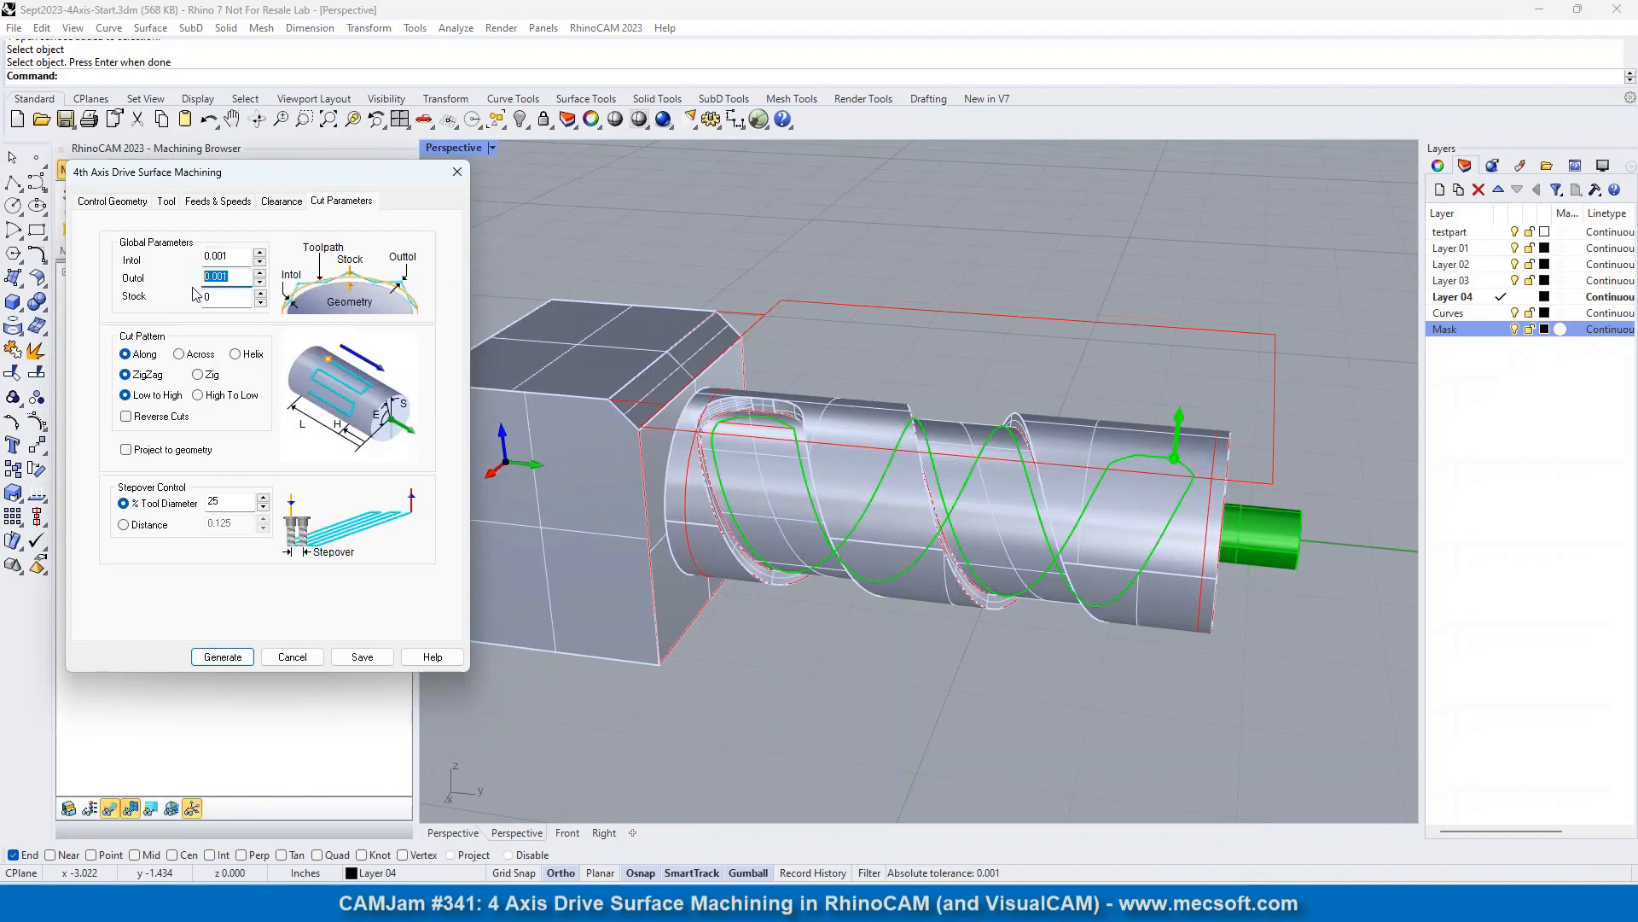
key("Tab")
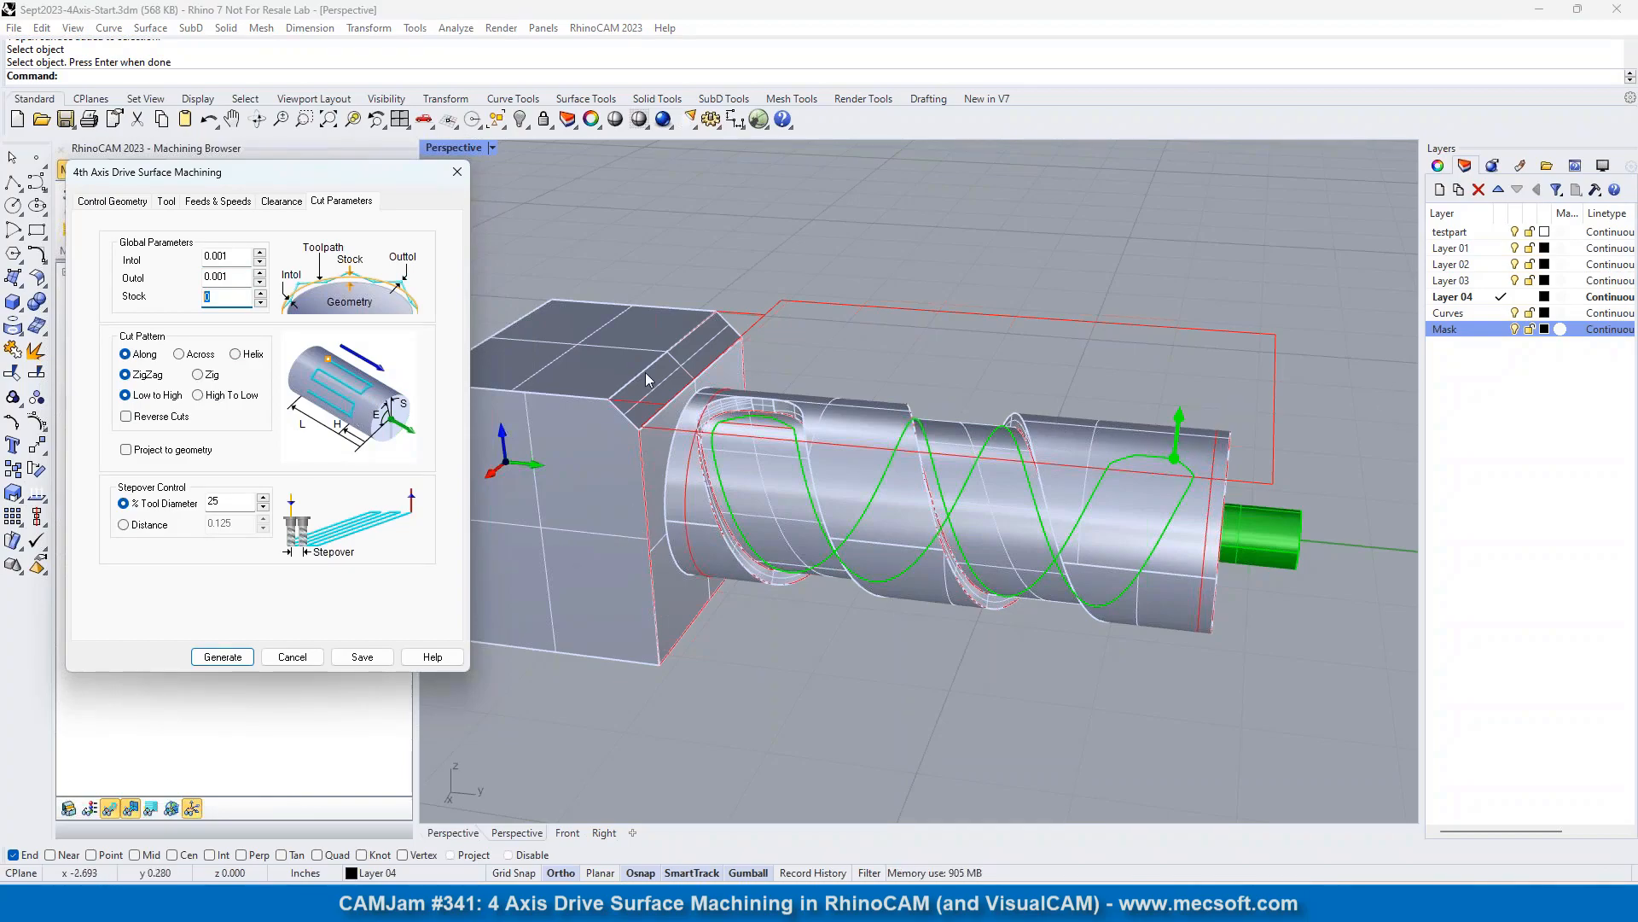
left_click(182, 355)
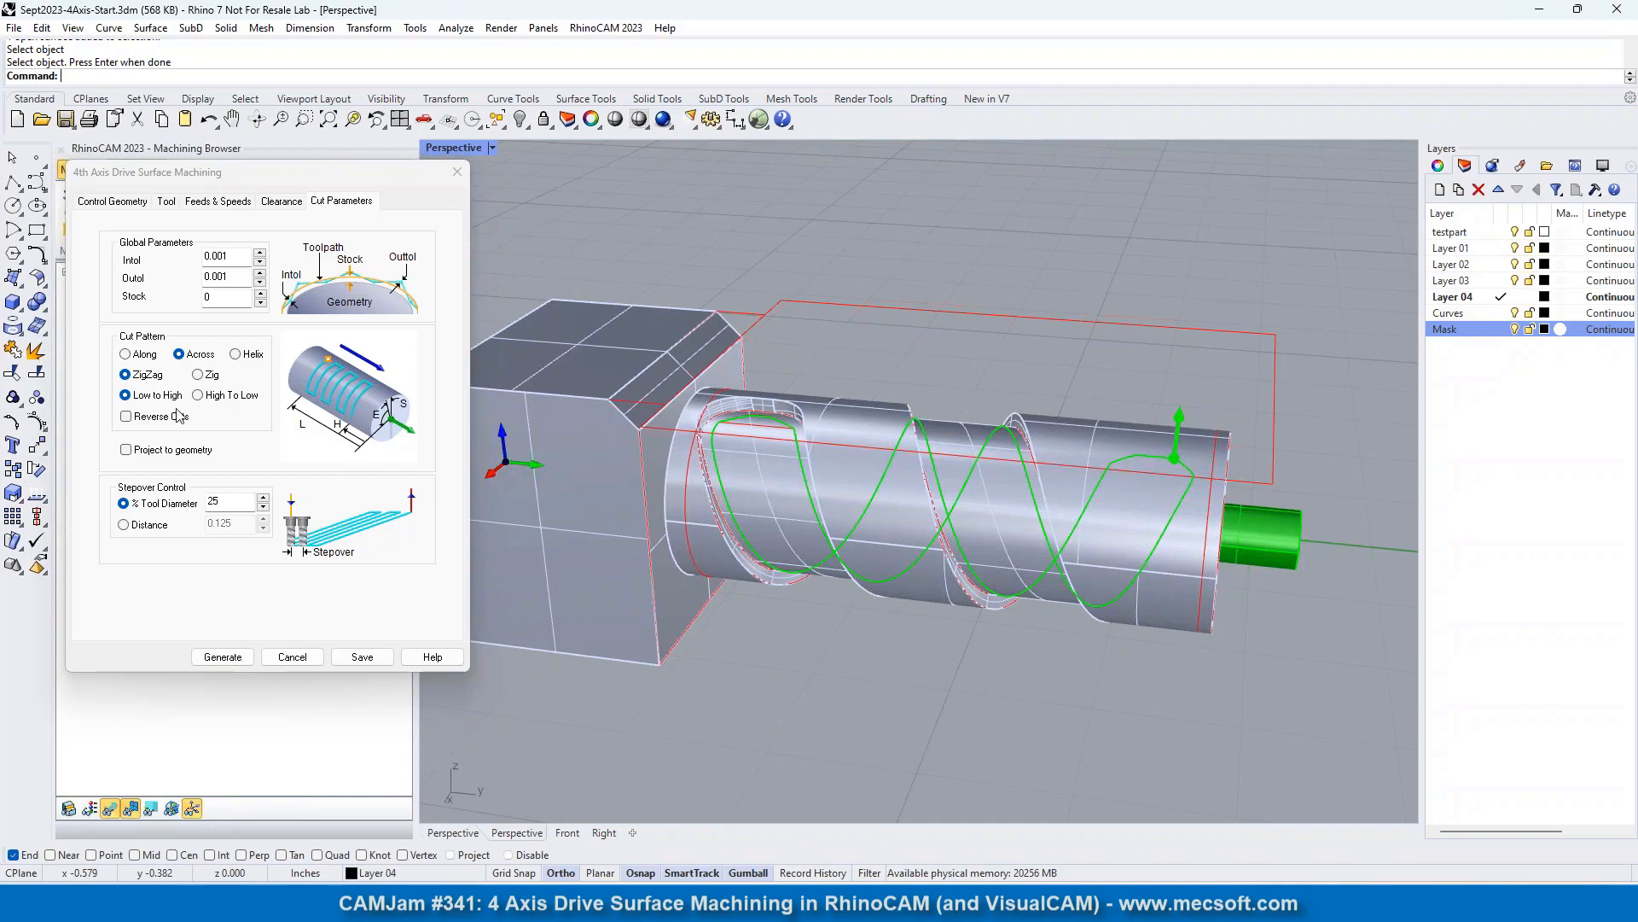
left_click(194, 510)
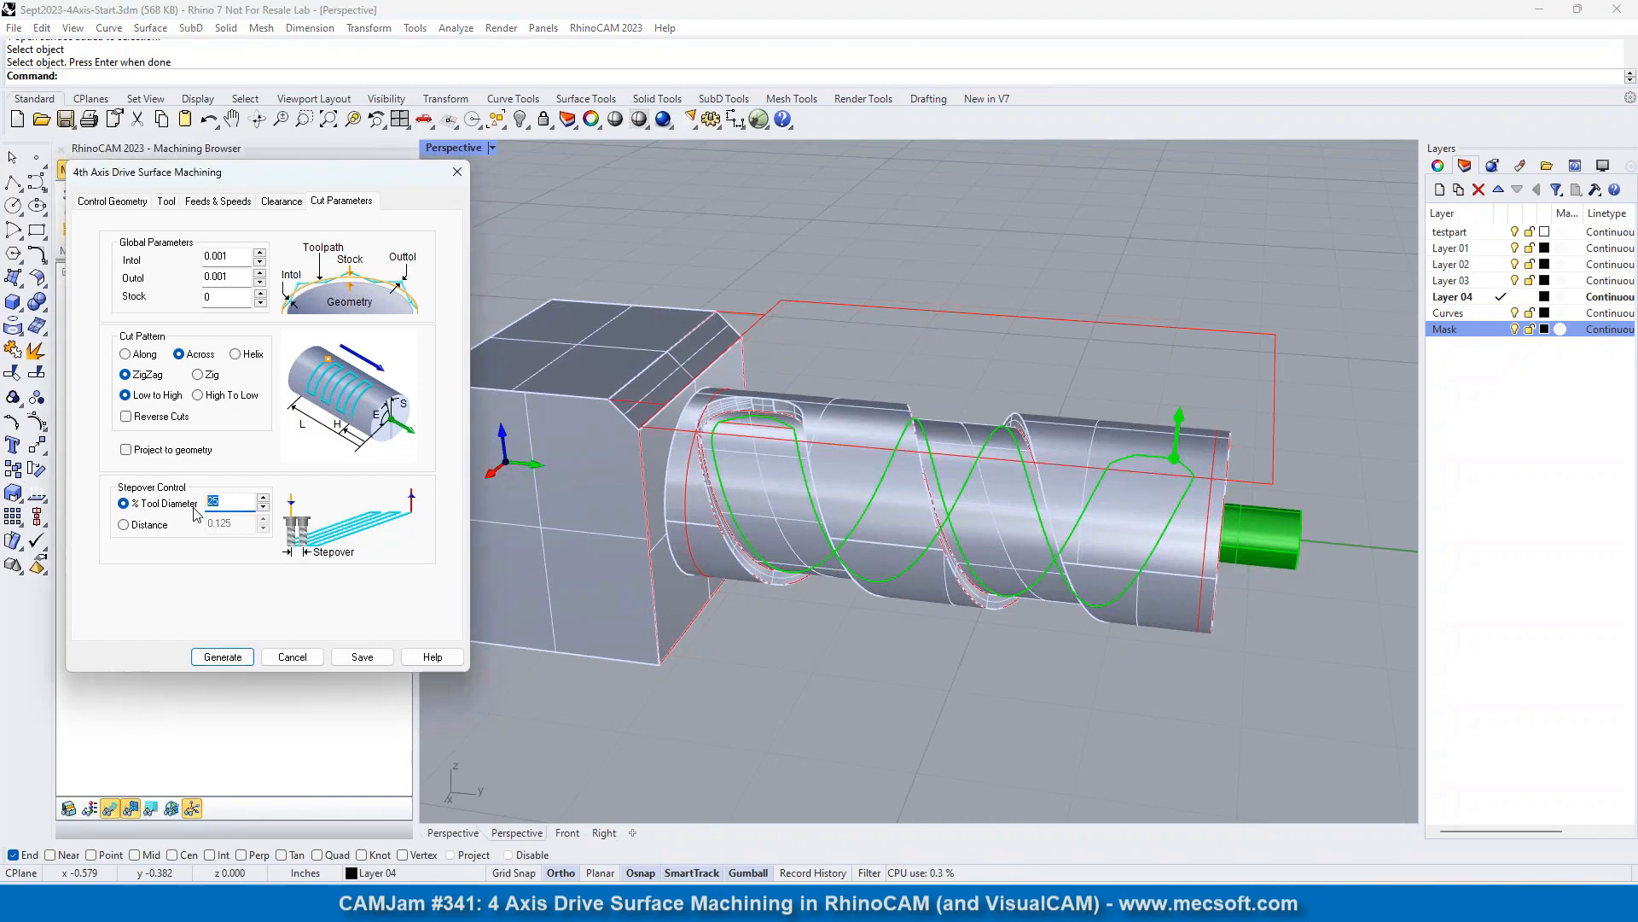
type("7")
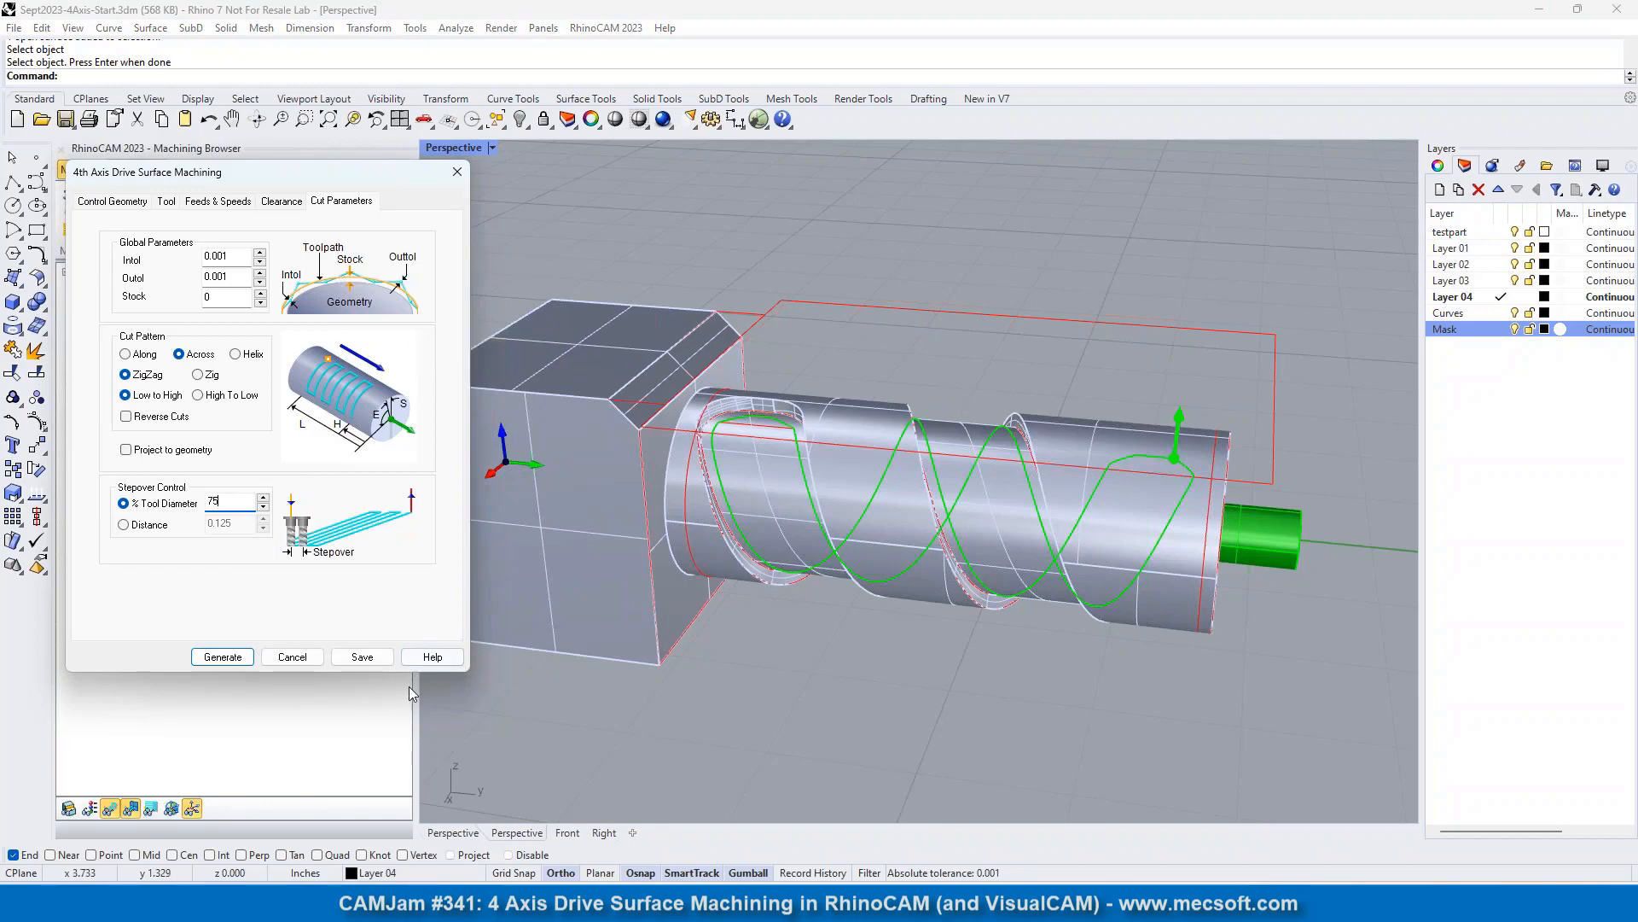
Generate the 4th Axis Drive Surface toolpath and inspect its passes across the helical pocket floor
left_click(227, 664)
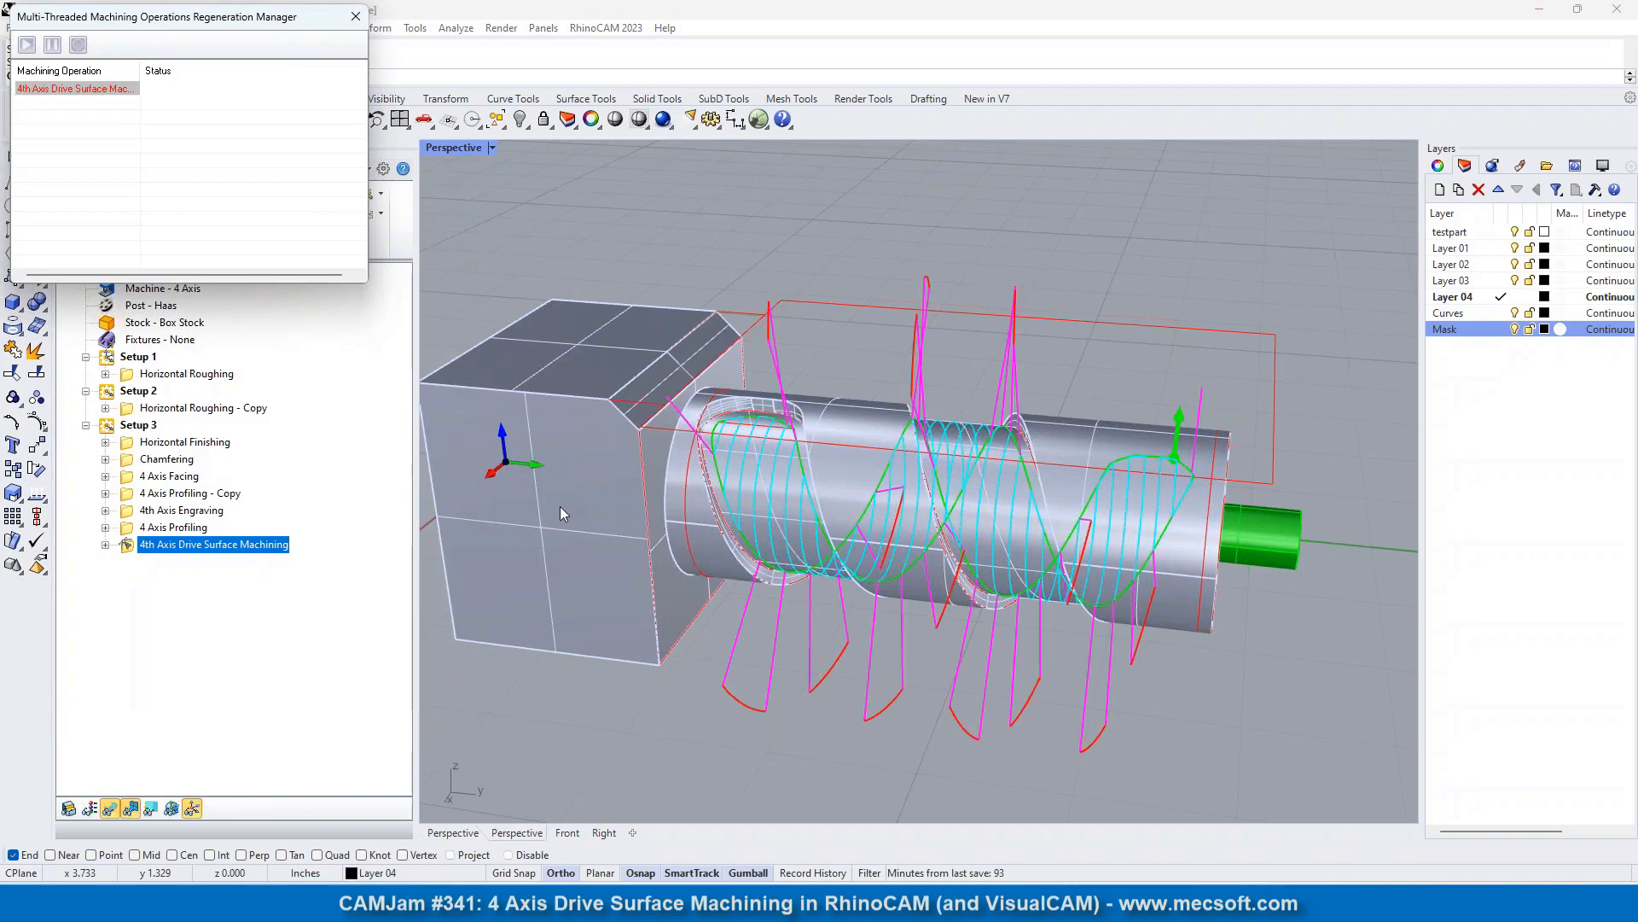
scroll(765, 525, "up", 3)
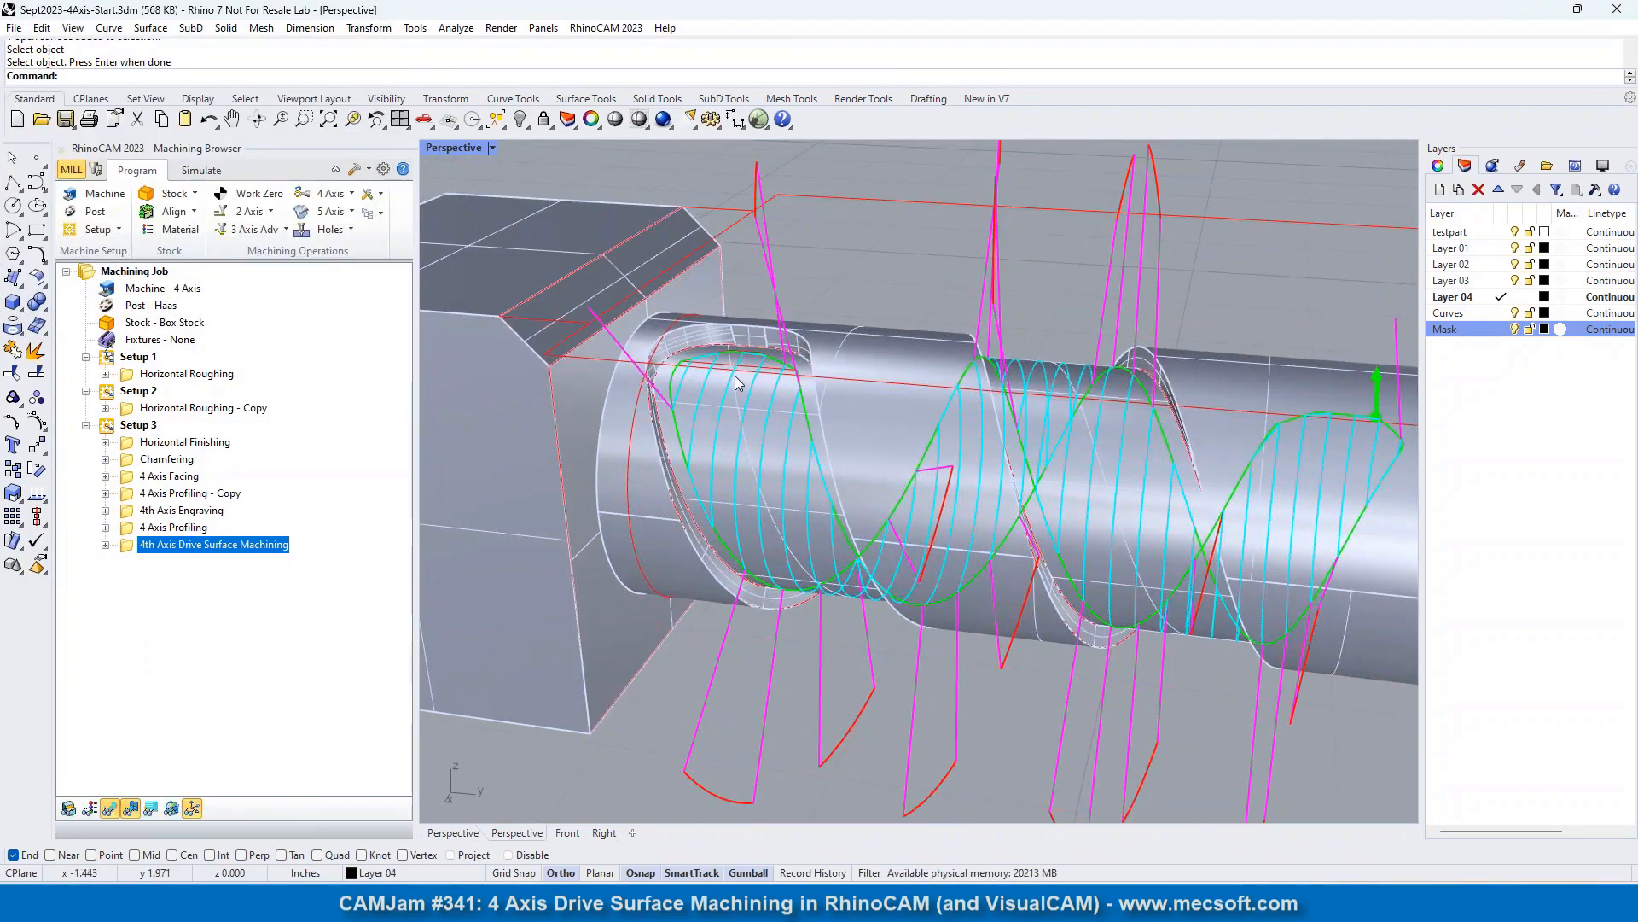
right_click_drag(740, 508, 777, 604)
Simulate the drive surface operation's material removal, raising the playback speed during the run, and hide the toolpath to expose the cut stock
left_click(200, 170)
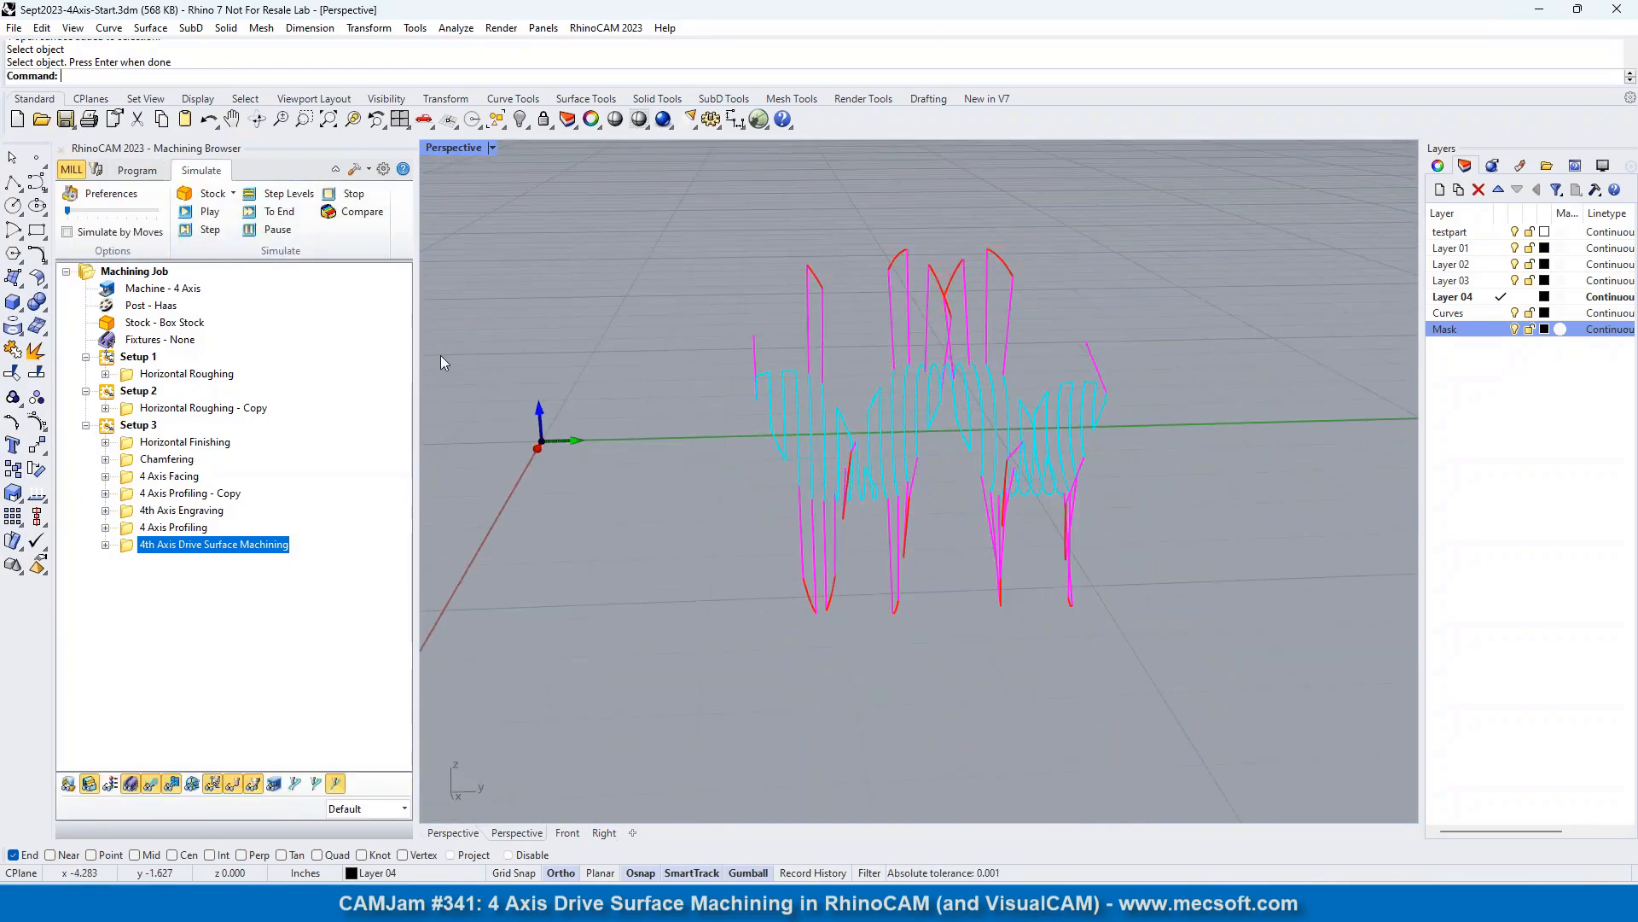
left_click(209, 212)
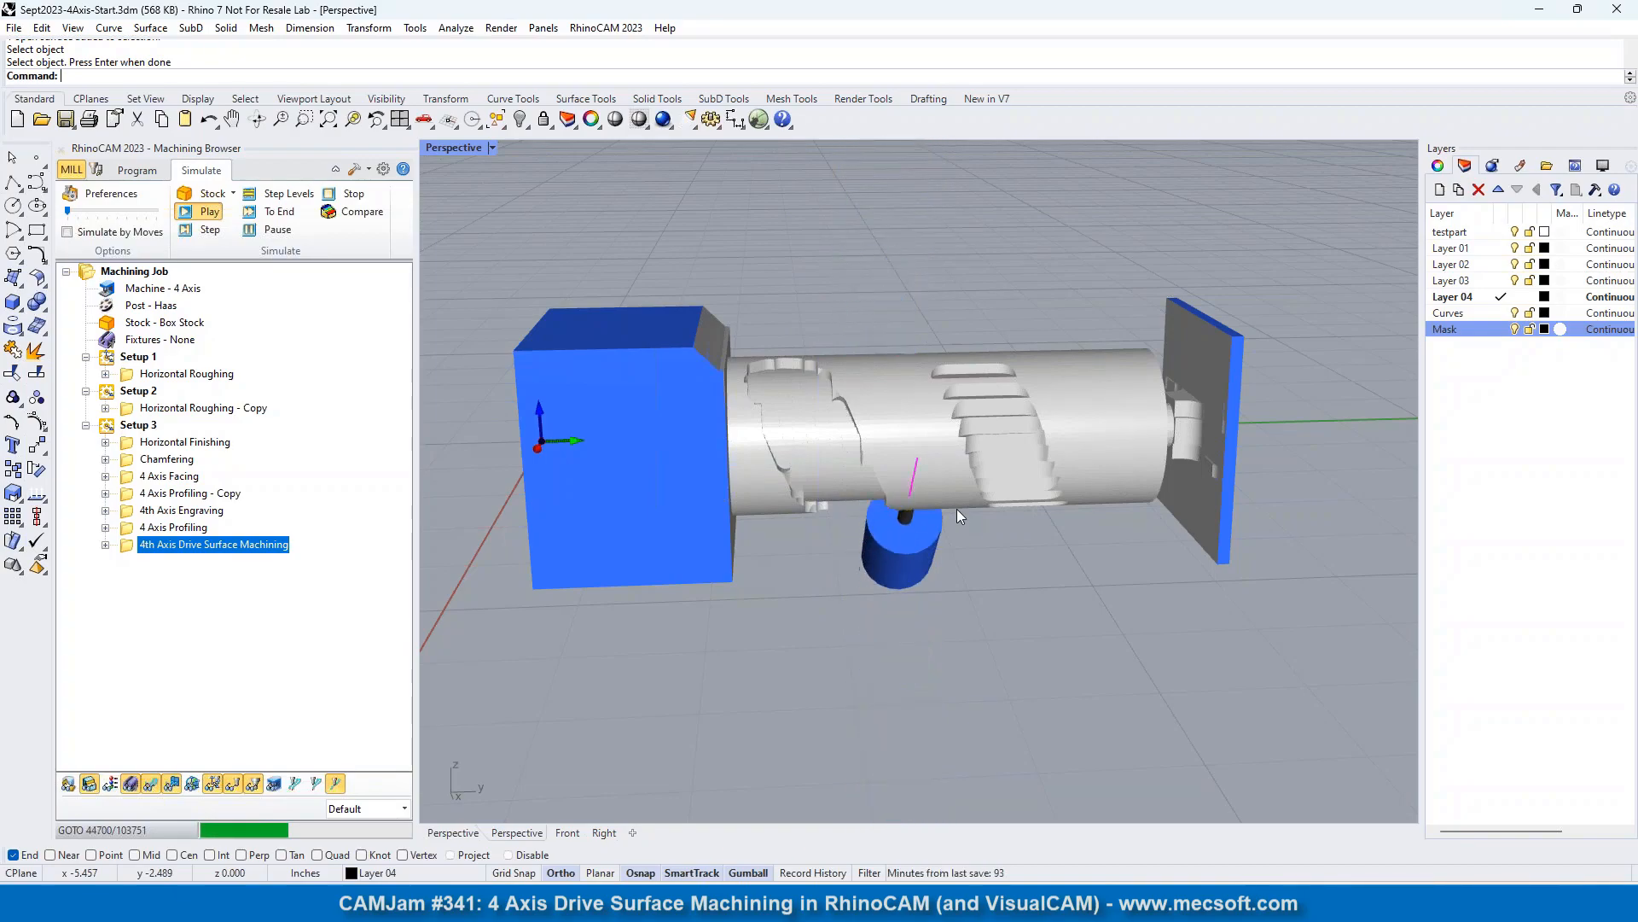
right_click_drag(1102, 522, 602, 512)
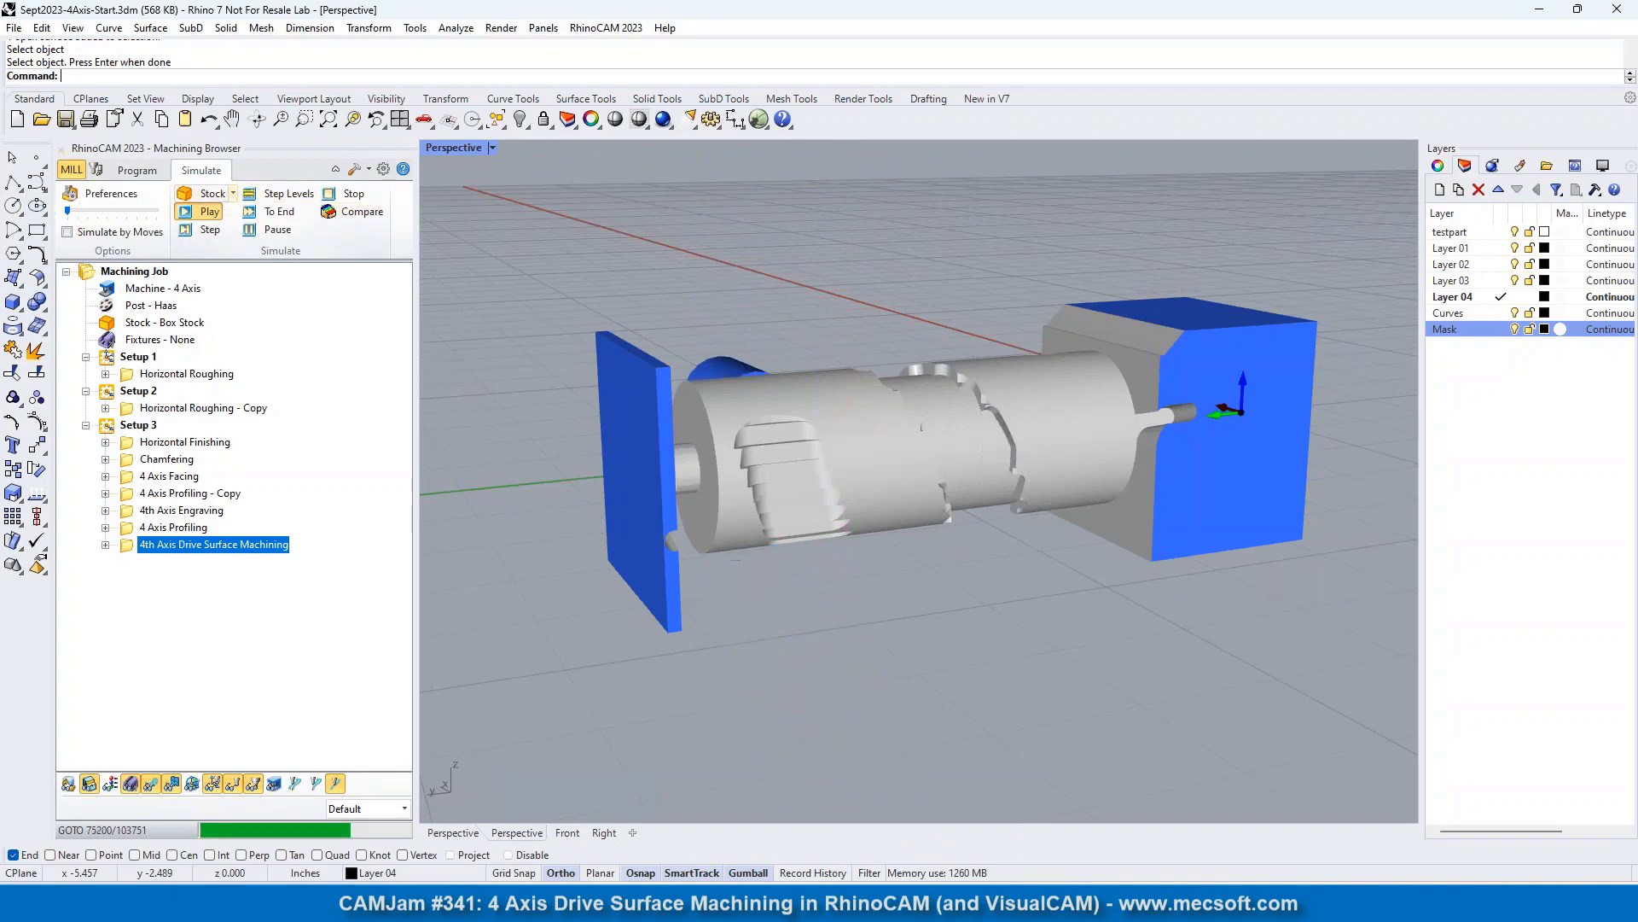
left_click(102, 212)
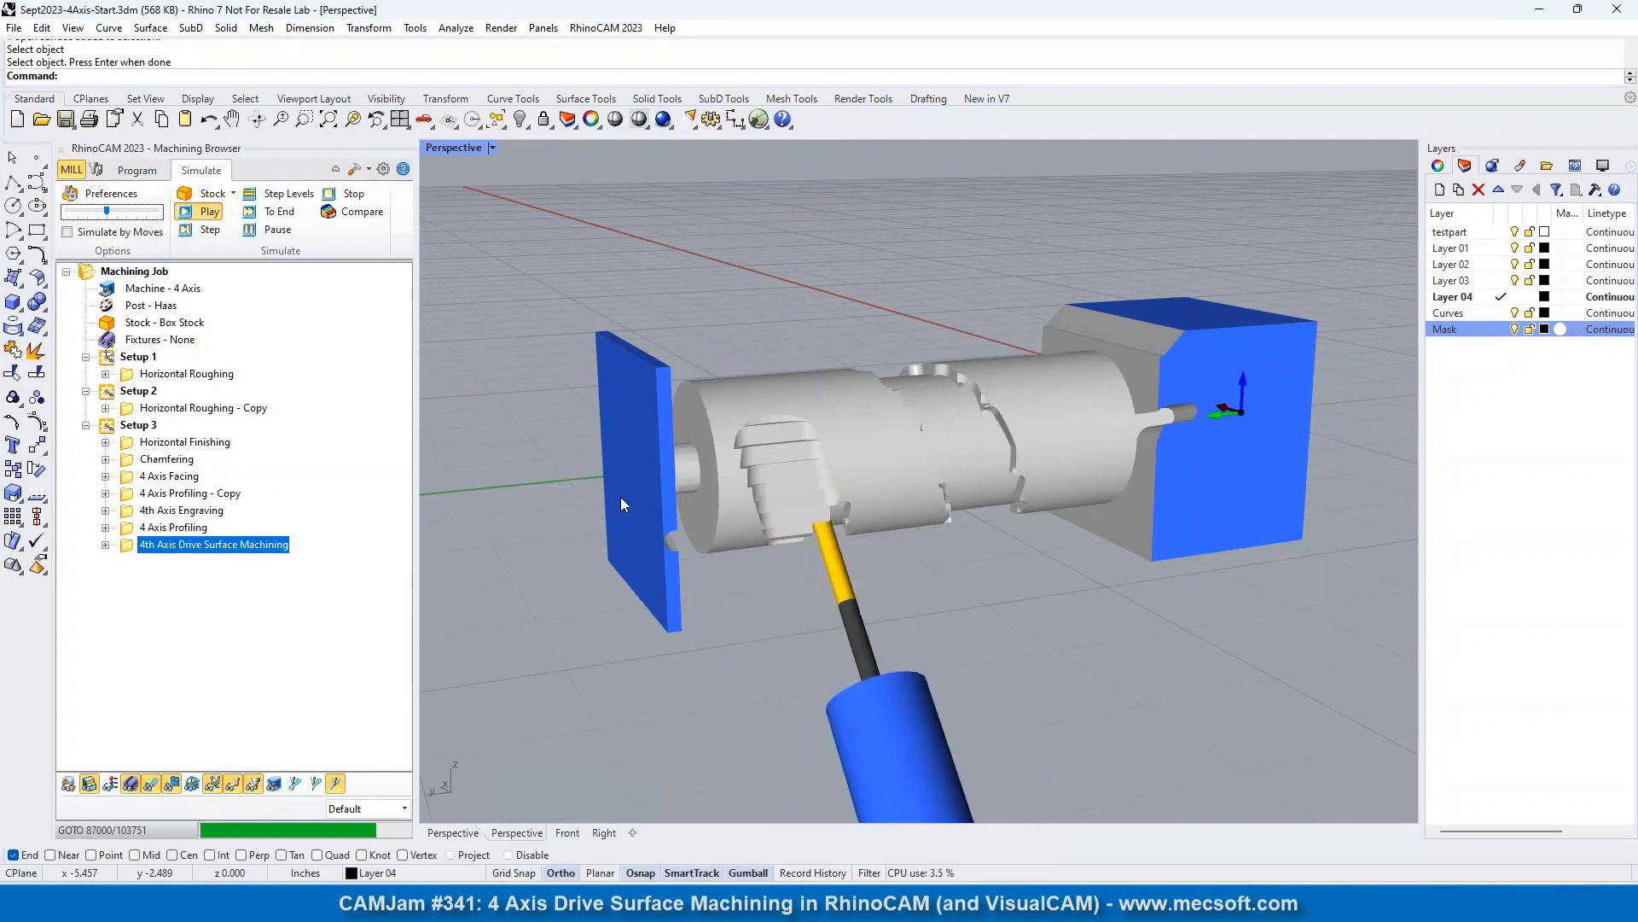
left_click(156, 213)
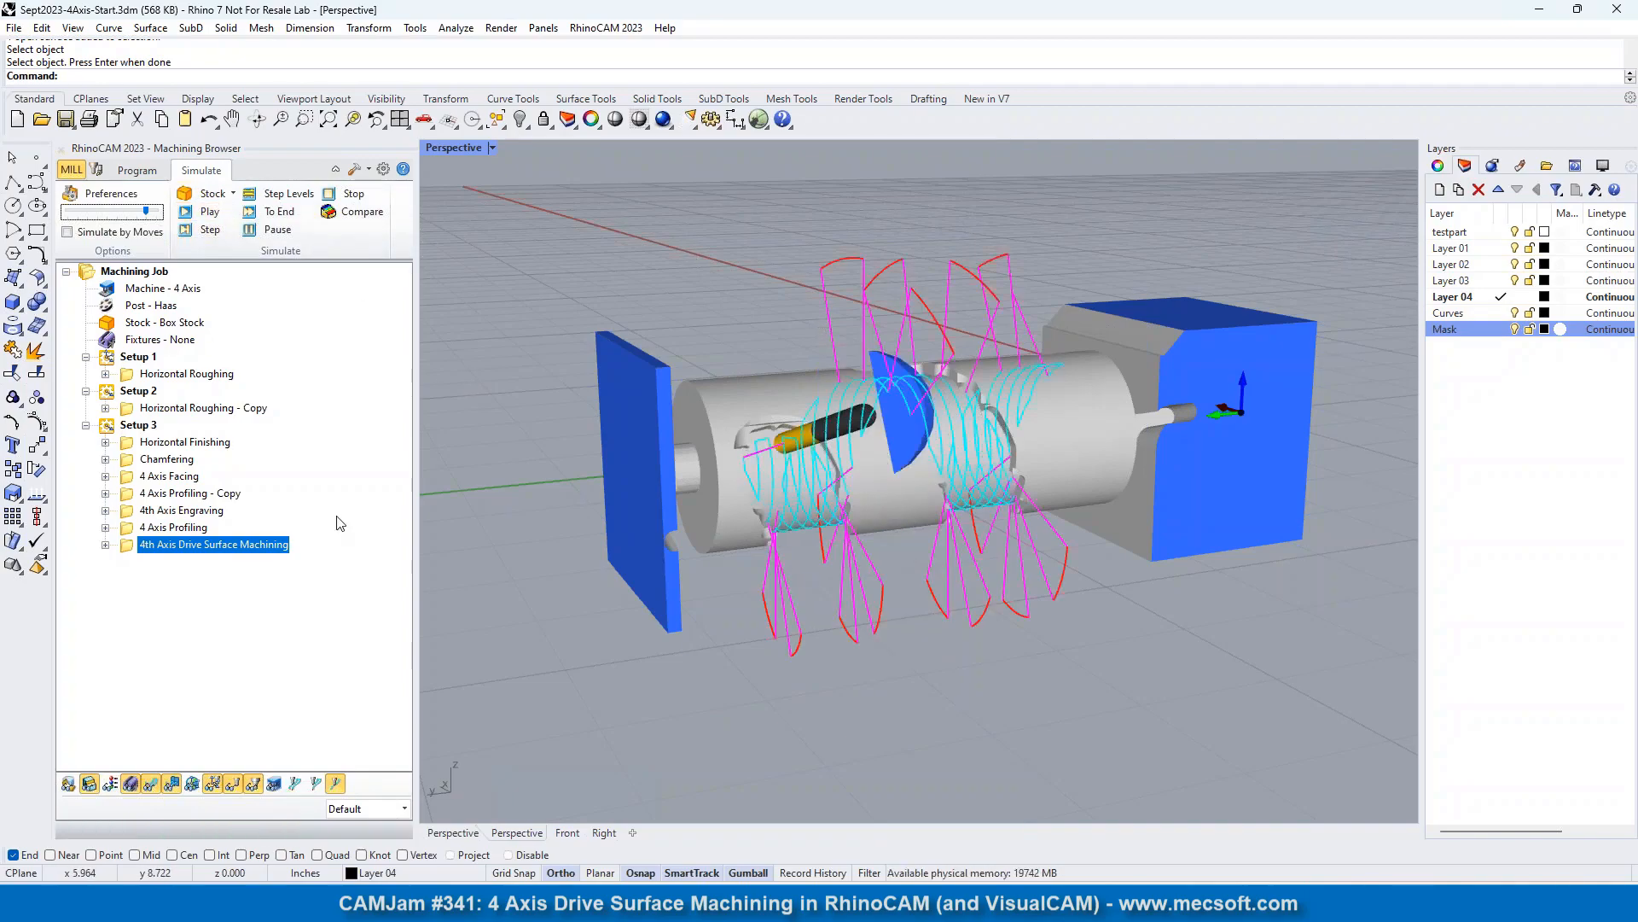
left_click(151, 785)
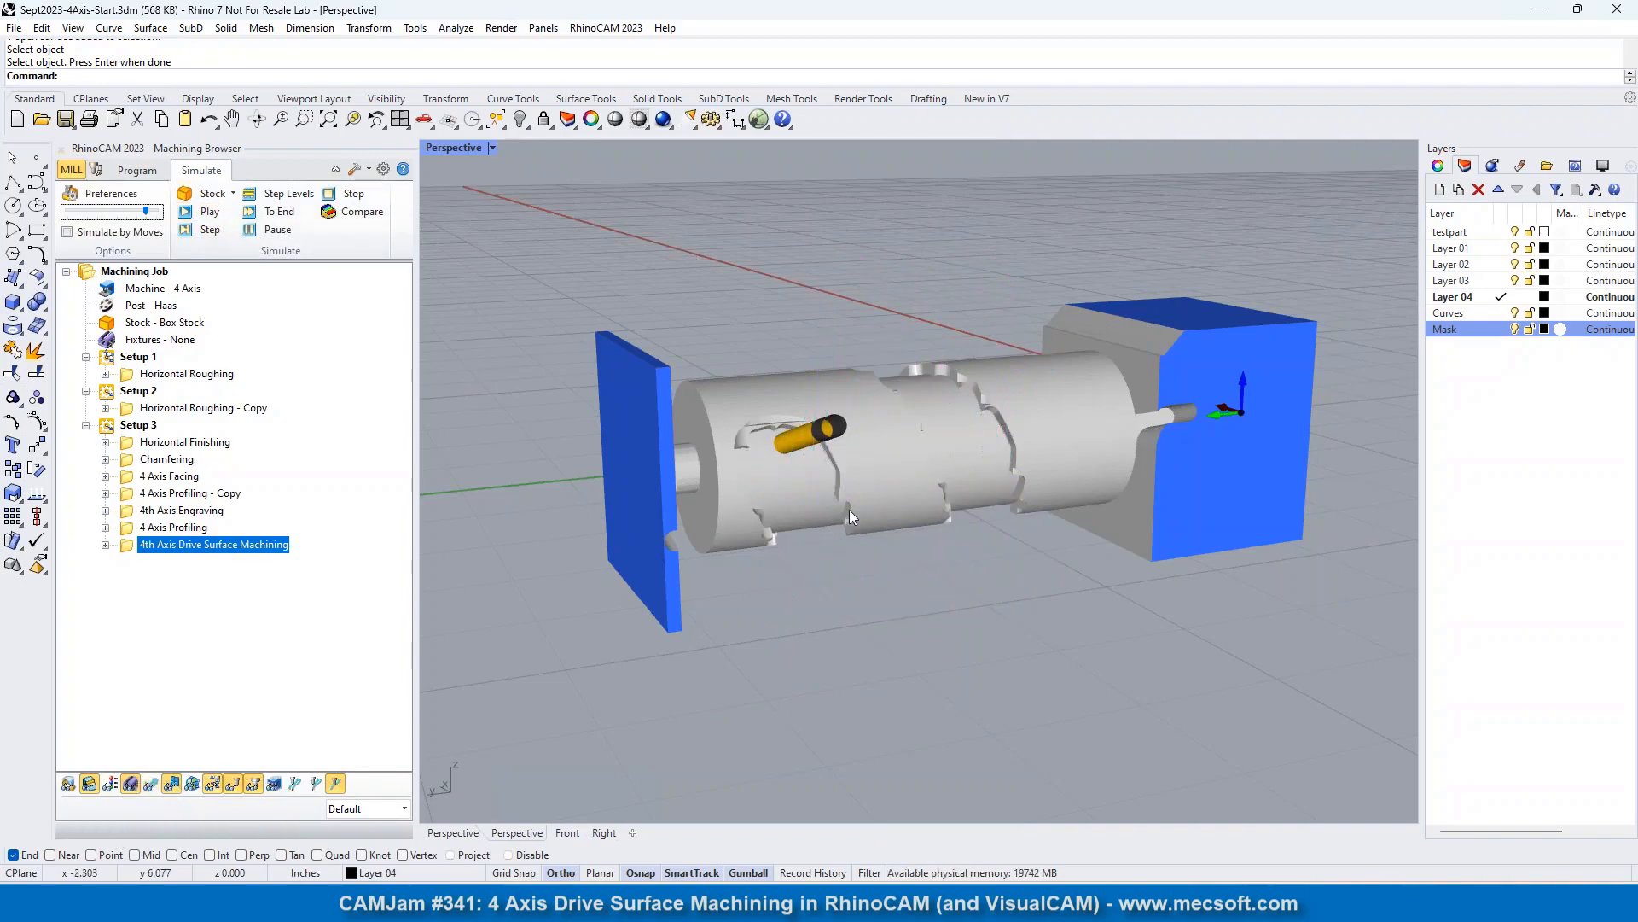